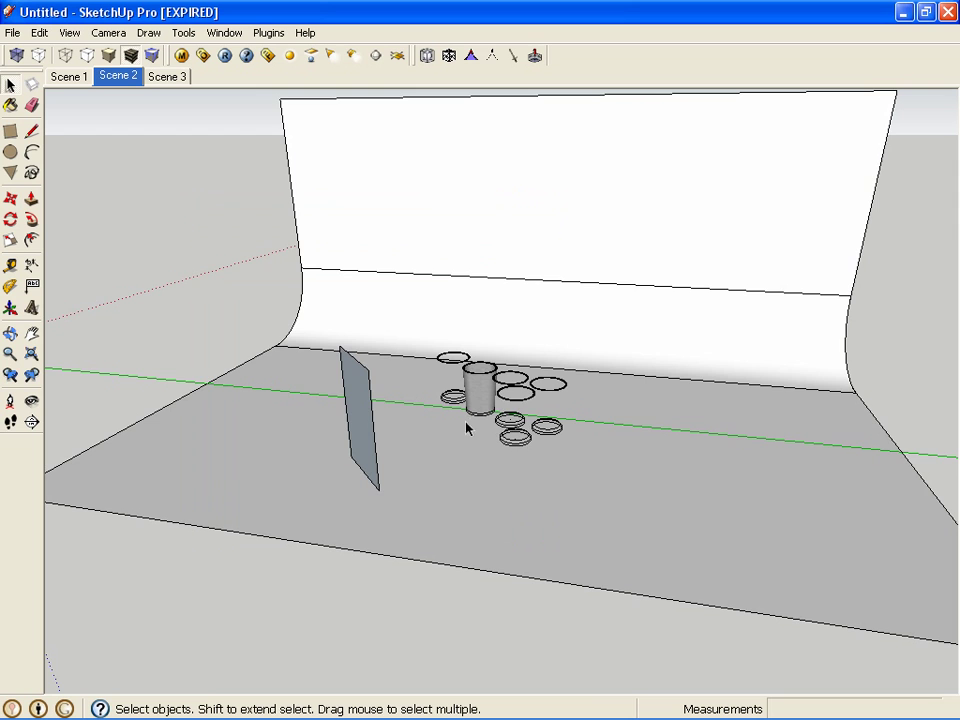
Step: Examine the cup models and the last V-Ray render of the glasses and brushed-metal cup, and select the metal cup
key("o")
left_click_drag(501, 392, 303, 253)
scroll(456, 317, "up", 5)
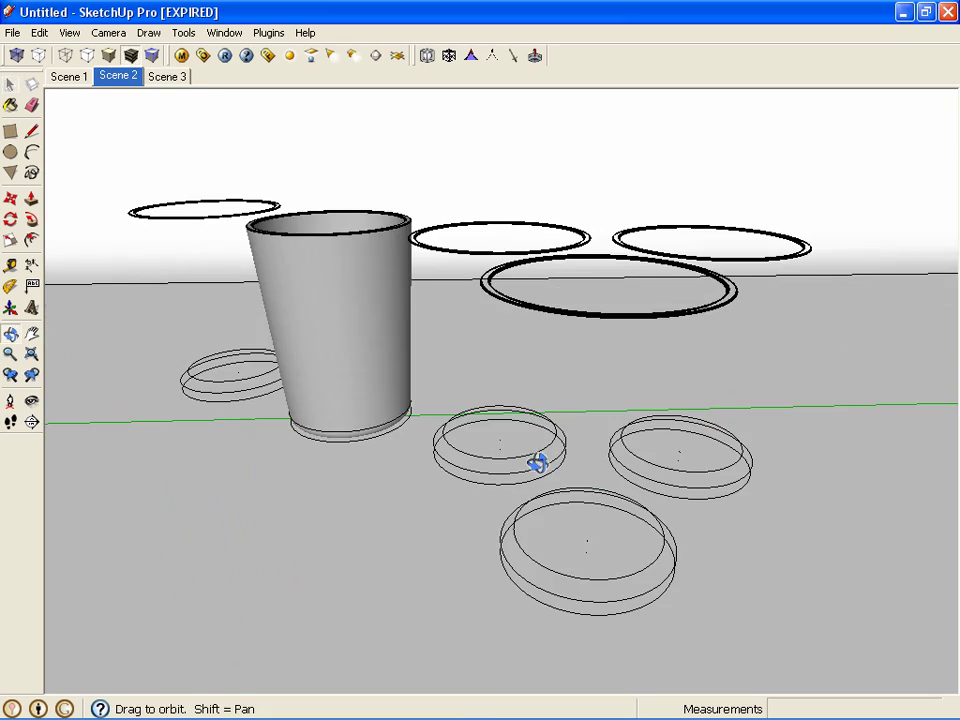
middle_click_drag(538, 458, 551, 291)
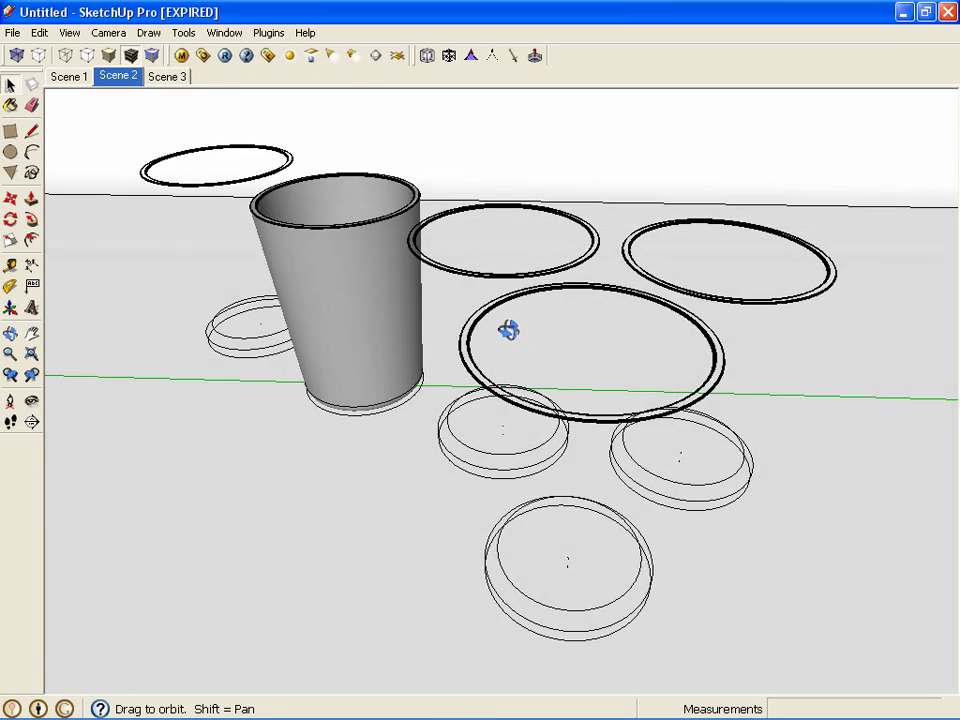
middle_click_drag(508, 330, 536, 186)
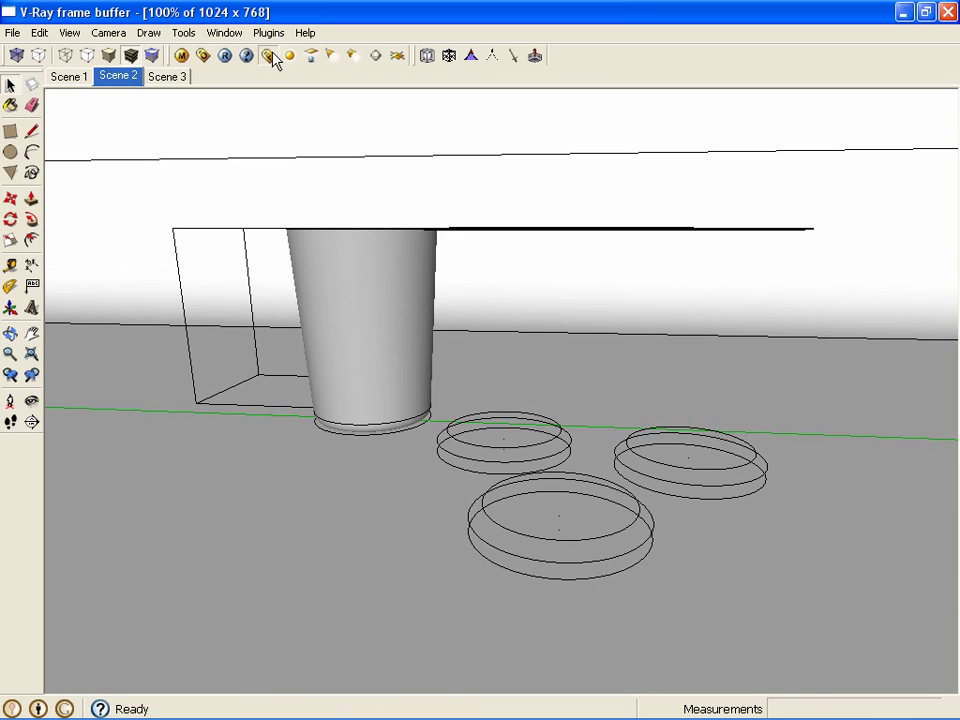
left_click(268, 56)
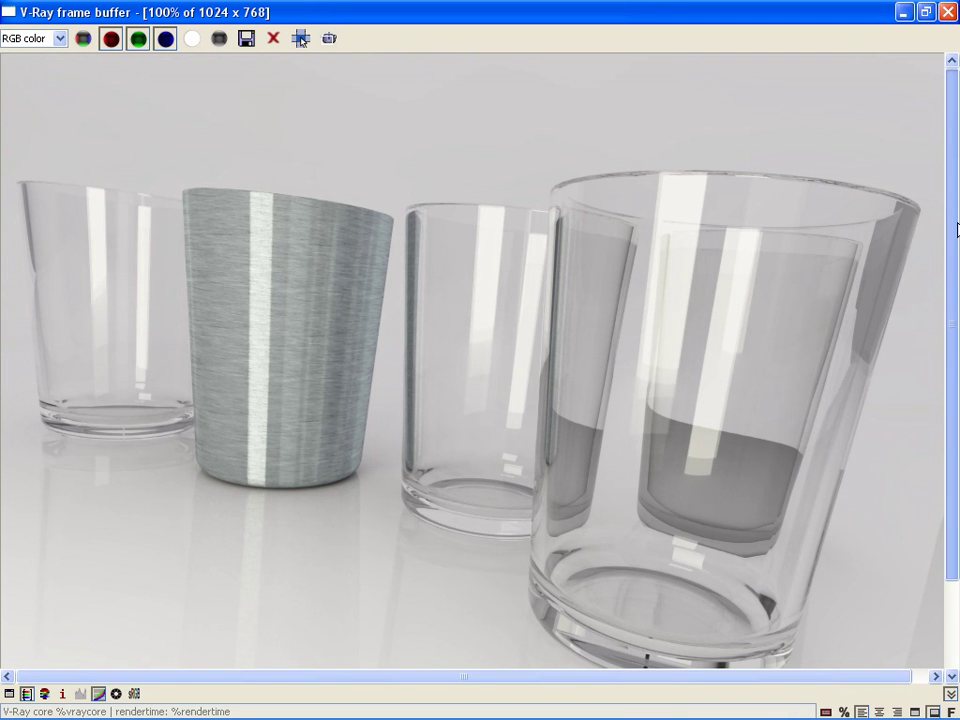
left_click_drag(951, 214, 955, 257)
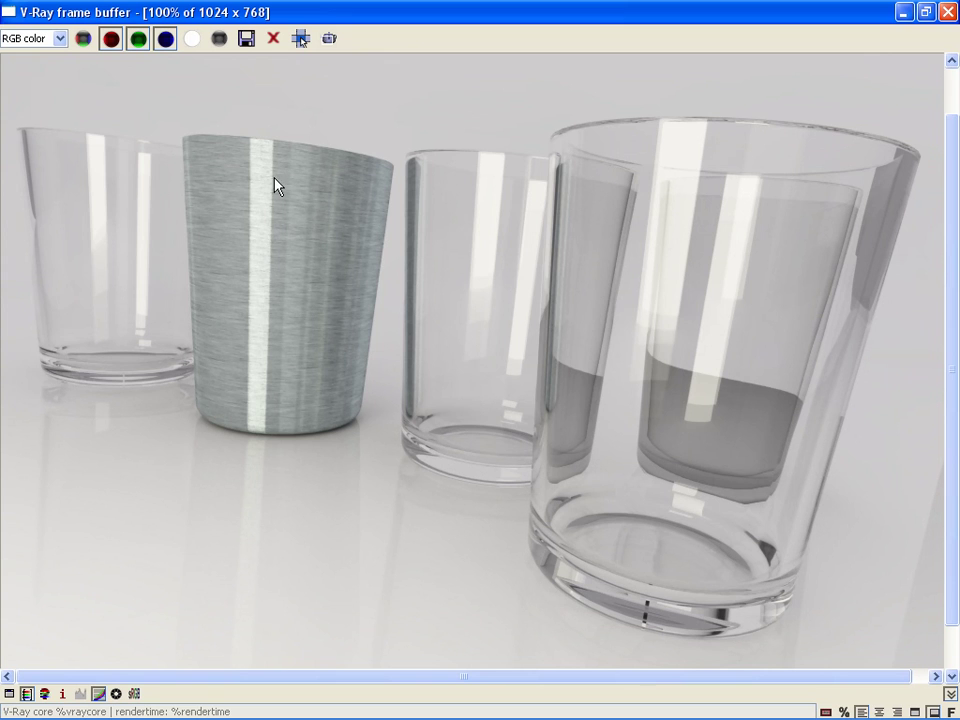
left_click_drag(954, 250, 955, 290)
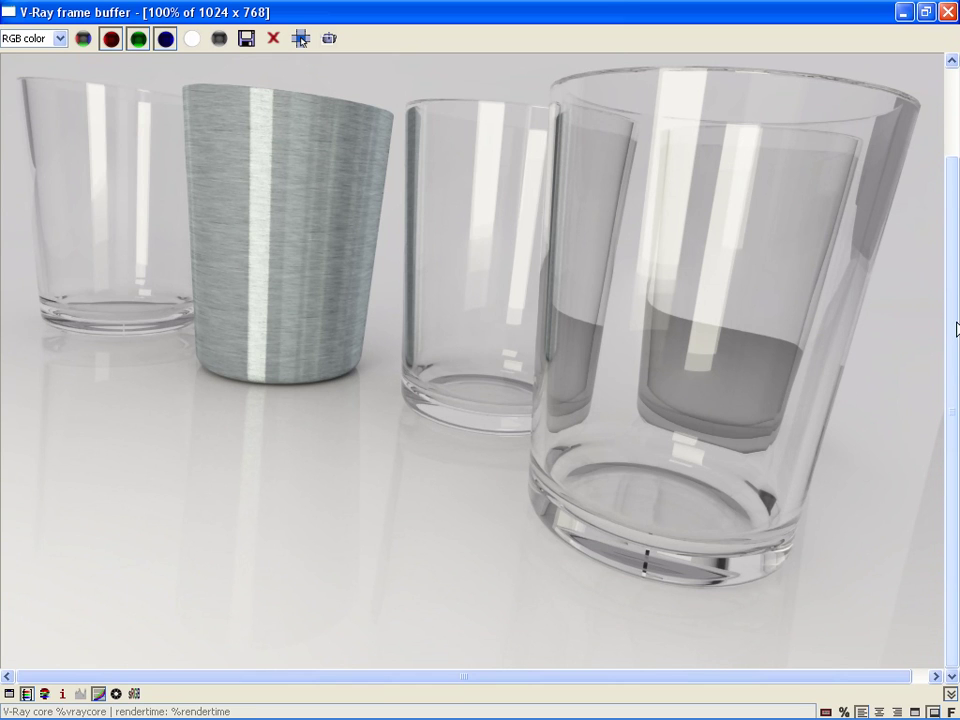
left_click_drag(955, 323, 952, 28)
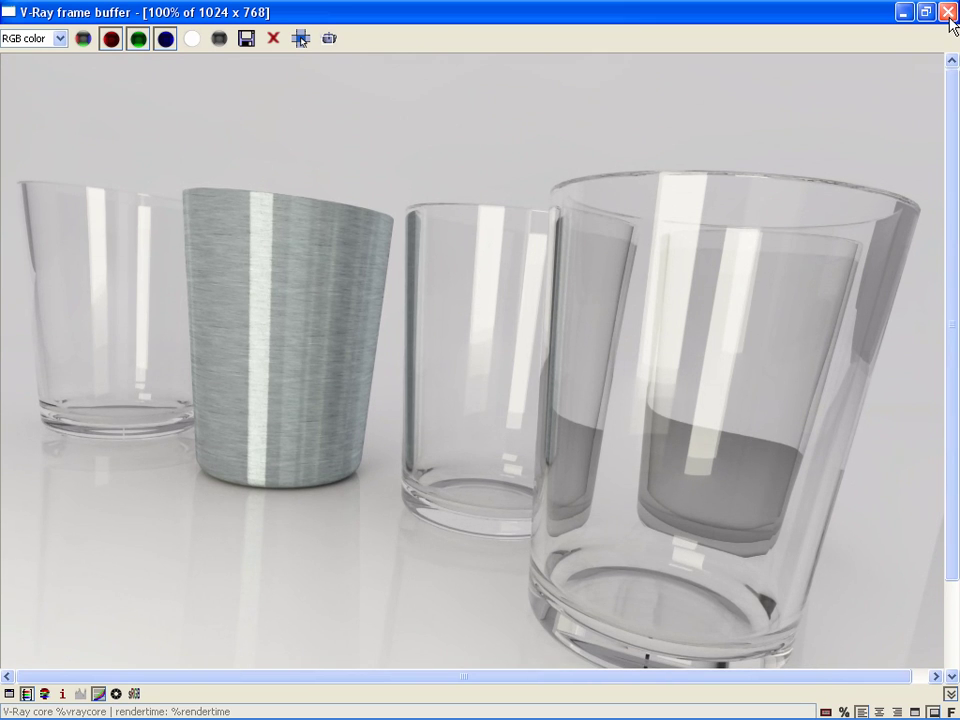
left_click(947, 13)
mouse_move(583, 343)
middle_mouse_down()
mouse_move(571, 357)
mouse_move(470, 364)
middle_mouse_up()
left_click(382, 328)
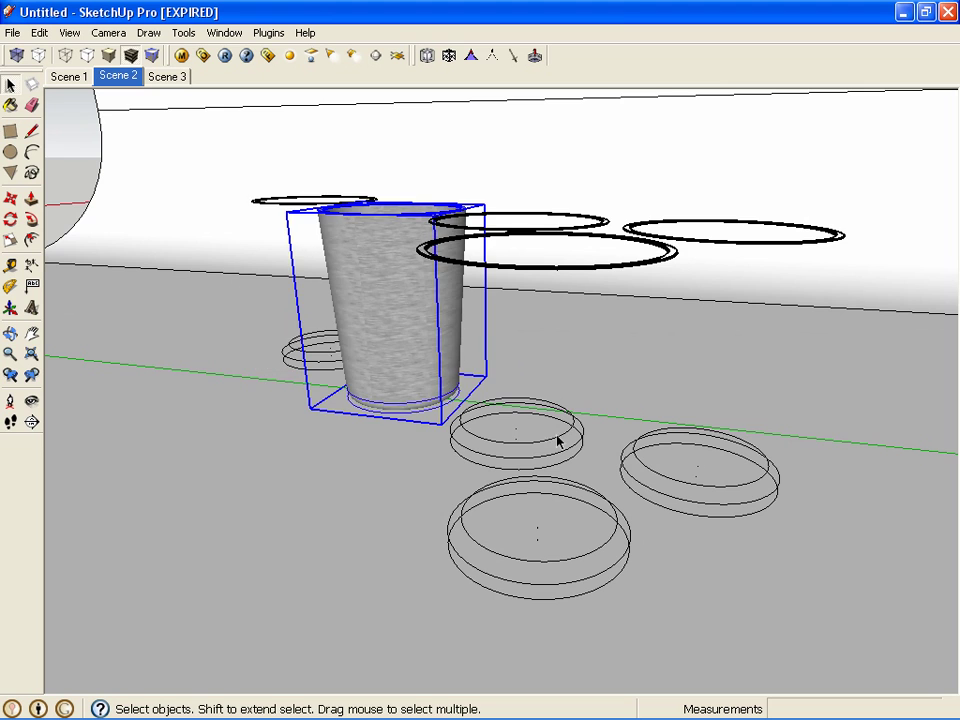
Step: Draw a circle with a radius of about 138 mm on the floor beside the group of cups
middle_click_drag(558, 441, 249, 448)
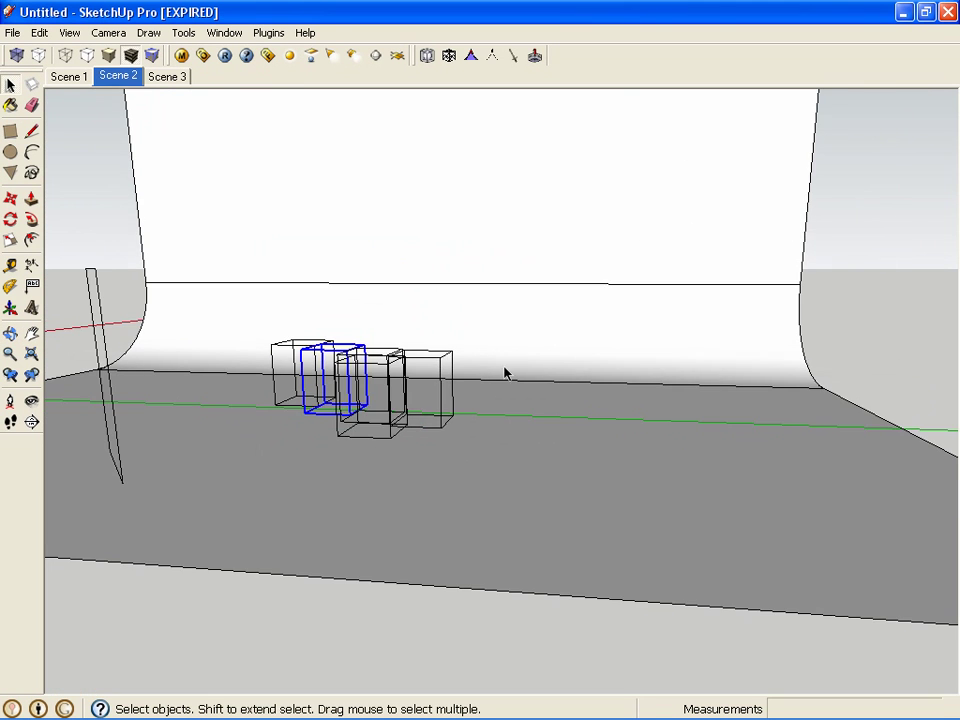
scroll(505, 373, "up", 2)
left_click(10, 131)
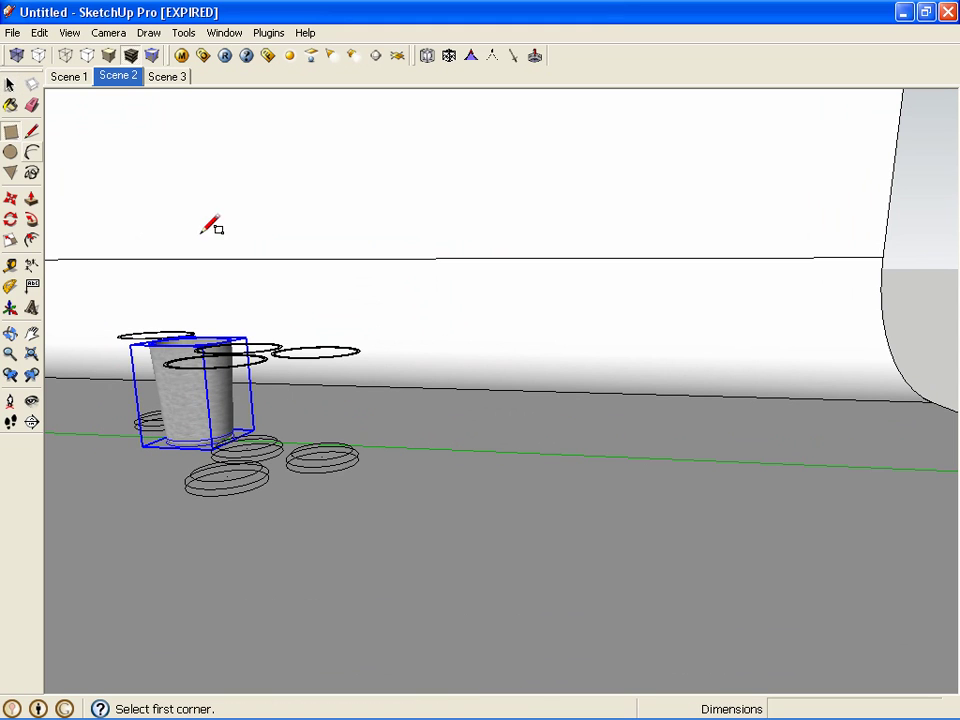
left_click(10, 152)
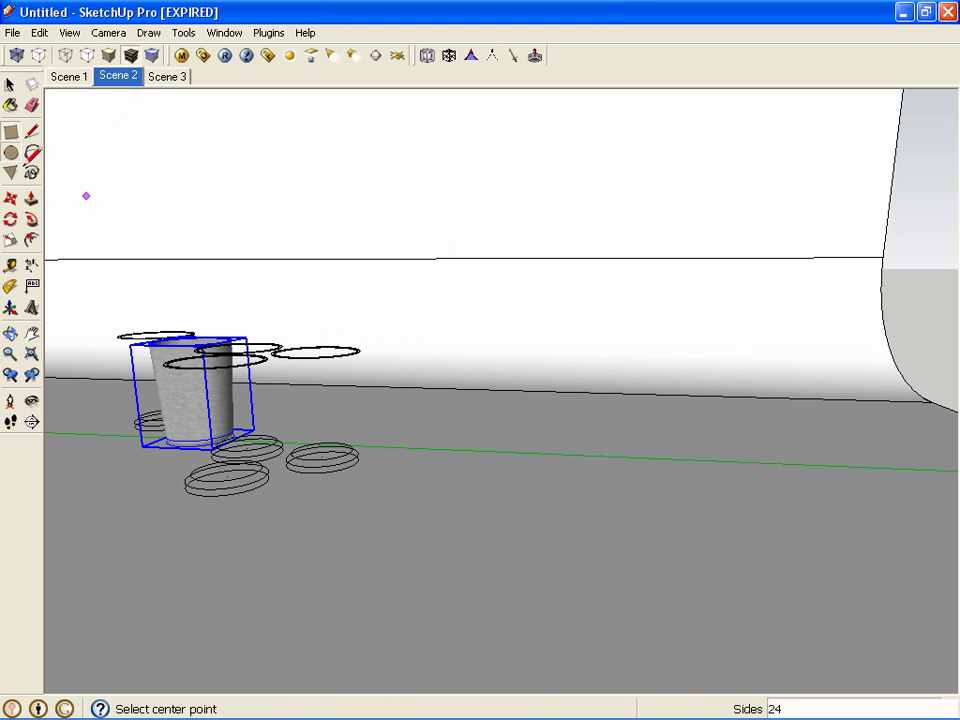
left_click(542, 515)
left_click(591, 516)
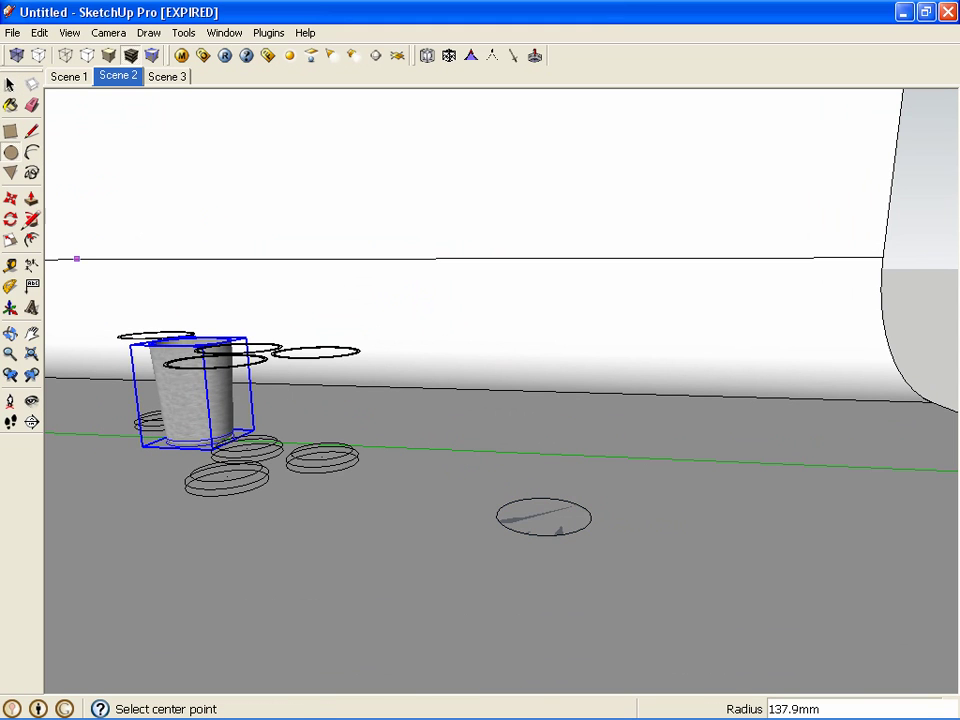
Step: Push/Pull the circle up about 104 mm and raise its top face about 346 mm more to form a cylinder
left_click(31, 198)
left_click_drag(538, 523, 532, 375)
key("Escape")
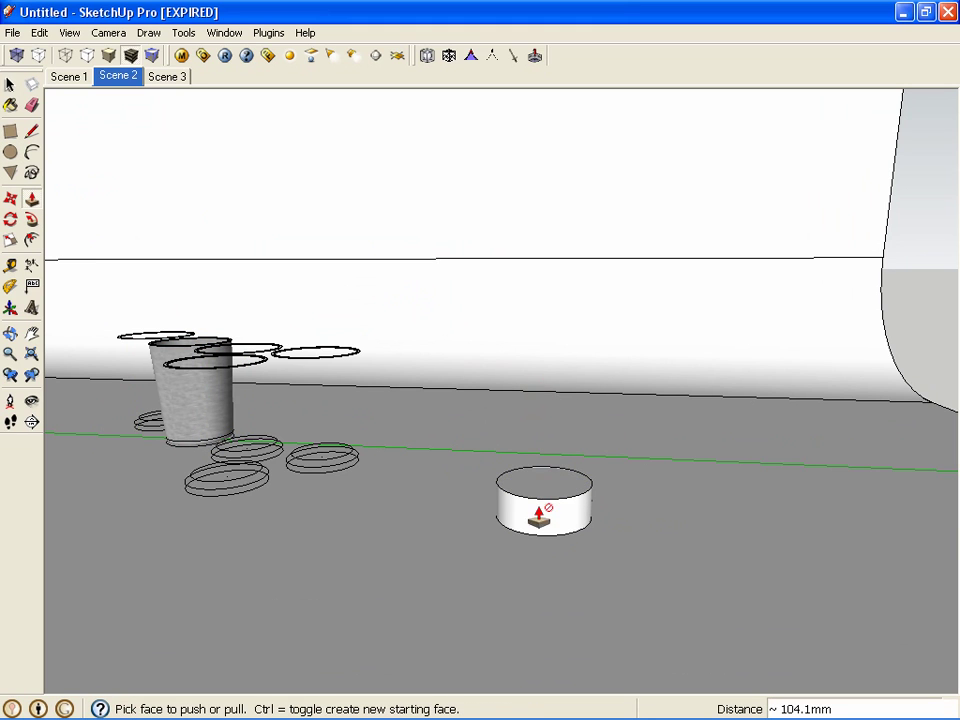
left_click_drag(543, 490, 550, 377)
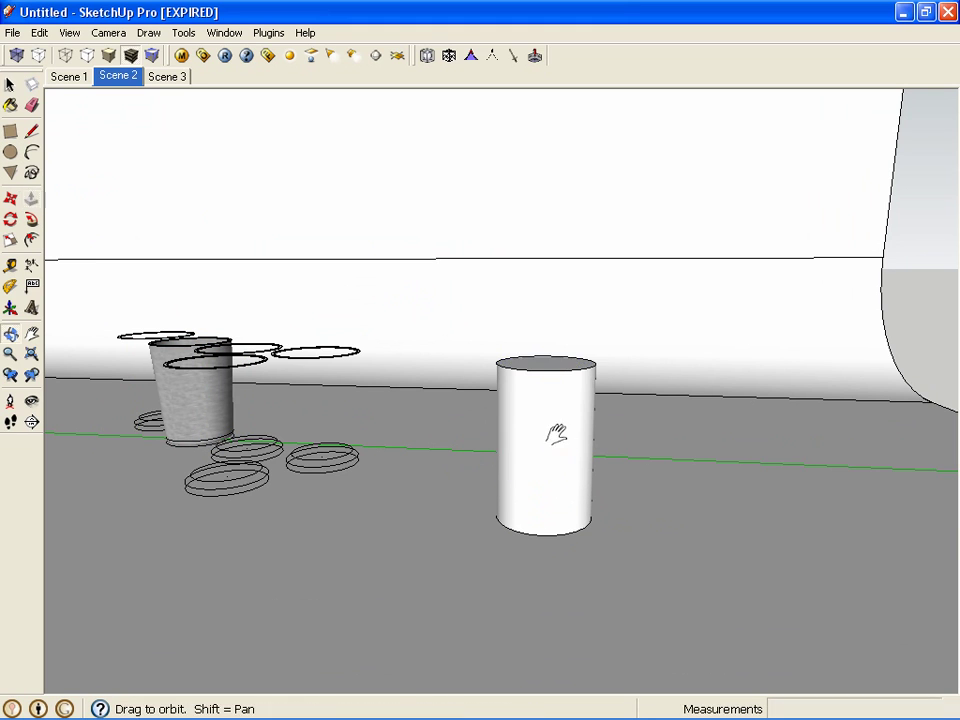
Step: Create a new V-Ray Default Material under Scene Materials in the V-Ray Material Editor
middle_click_drag(555, 435, 574, 422)
scroll(593, 444, "up", 6)
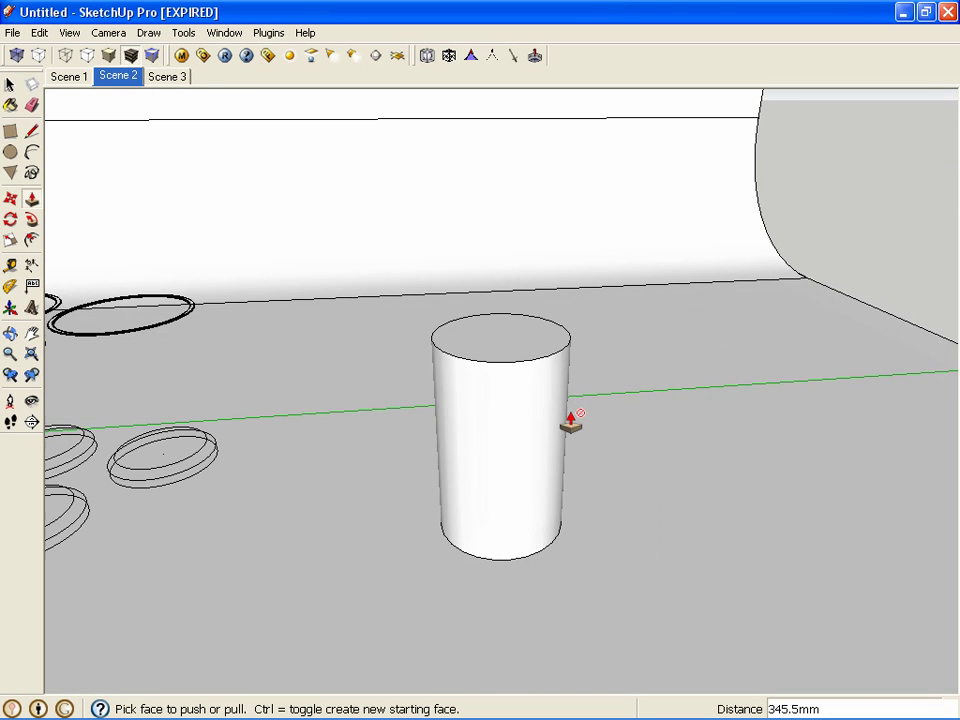
middle_click_drag(424, 395, 470, 330)
left_click(183, 56)
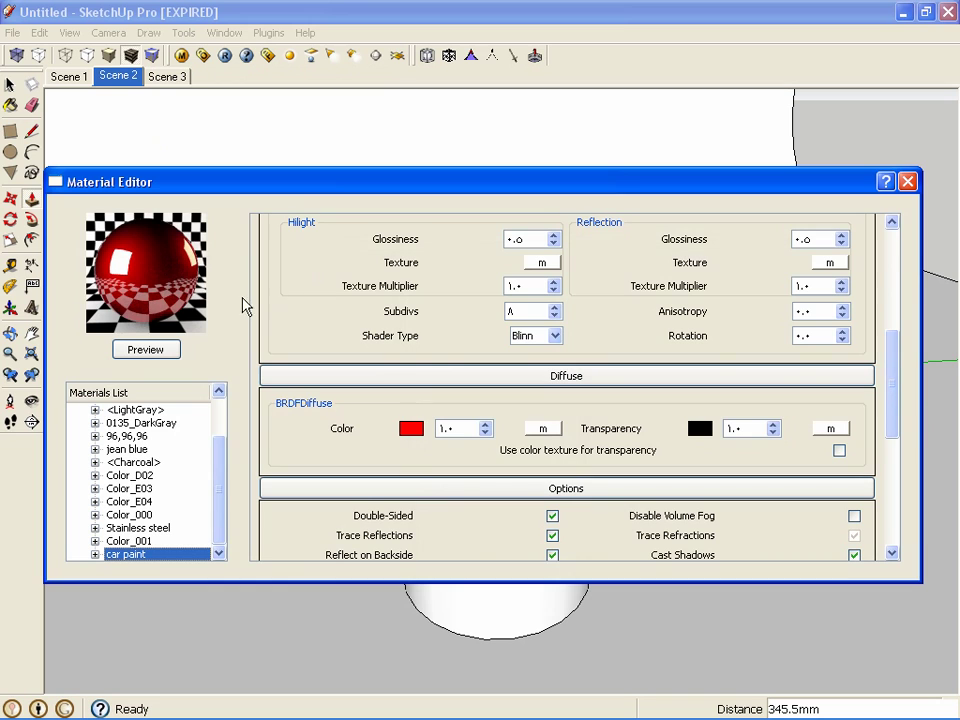
left_click_drag(220, 494, 186, 439)
right_click(150, 411)
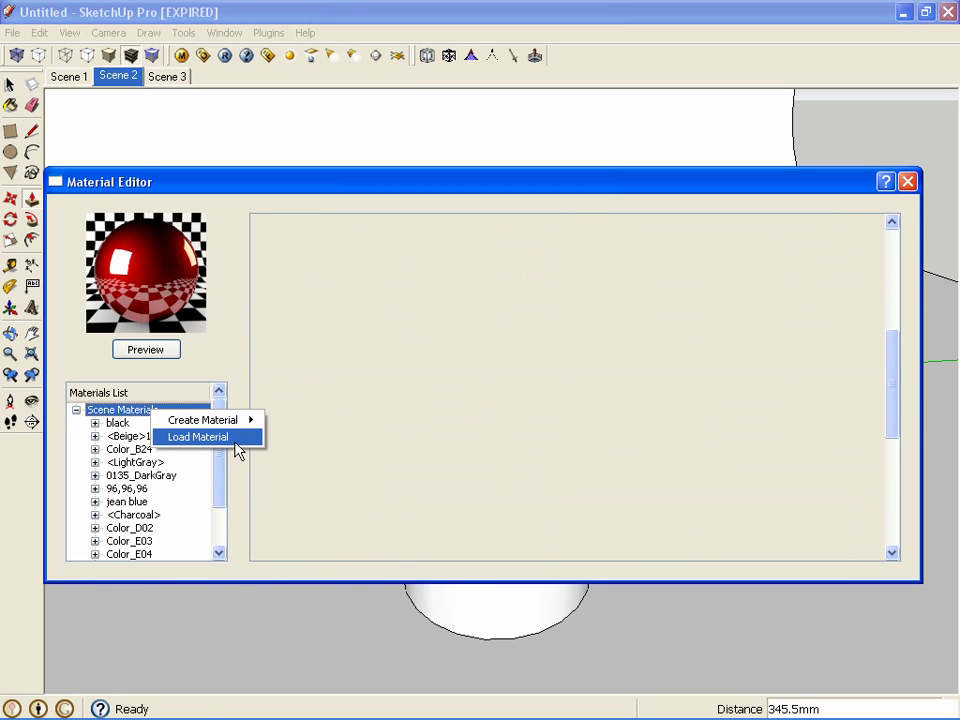
mouse_move(258, 430)
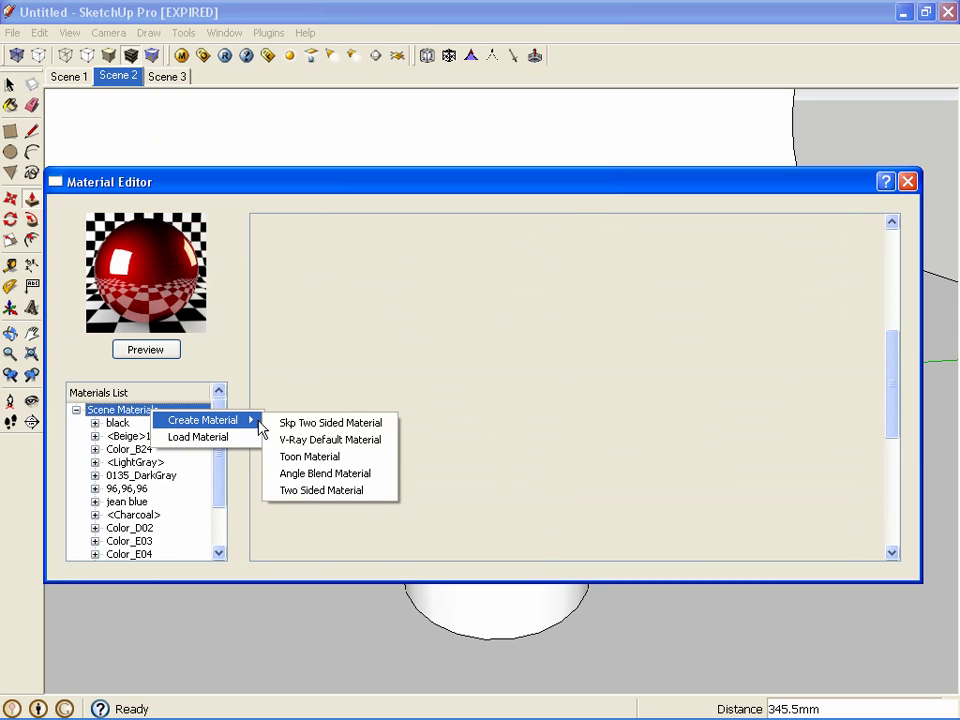
left_click(340, 440)
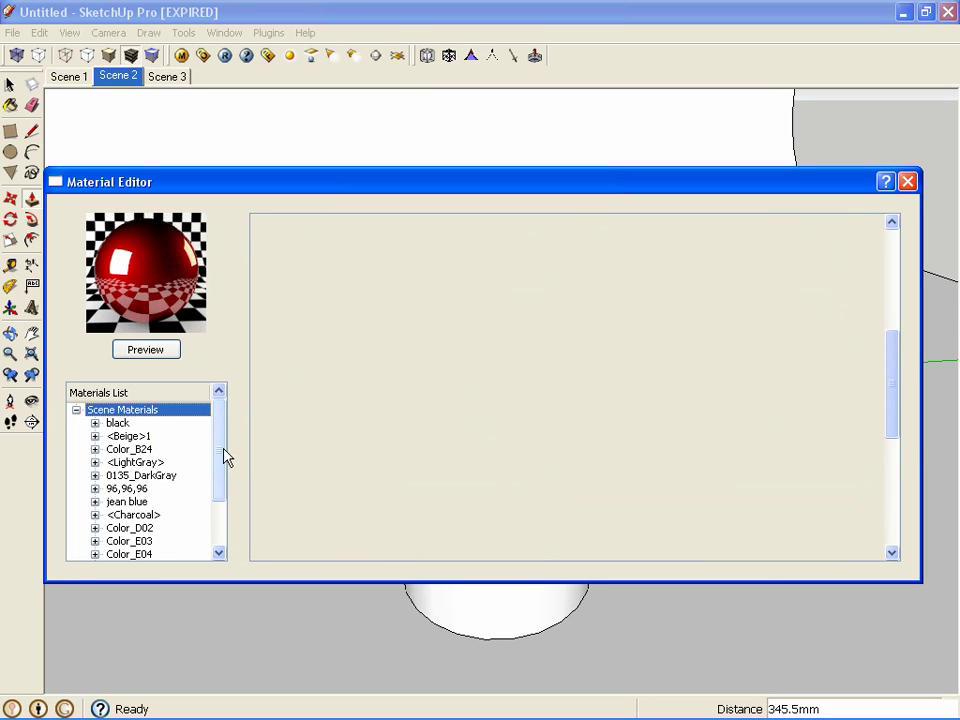
Step: Add a Reflection layer to the newly created DefaultMaterial
left_click_drag(214, 452, 220, 533)
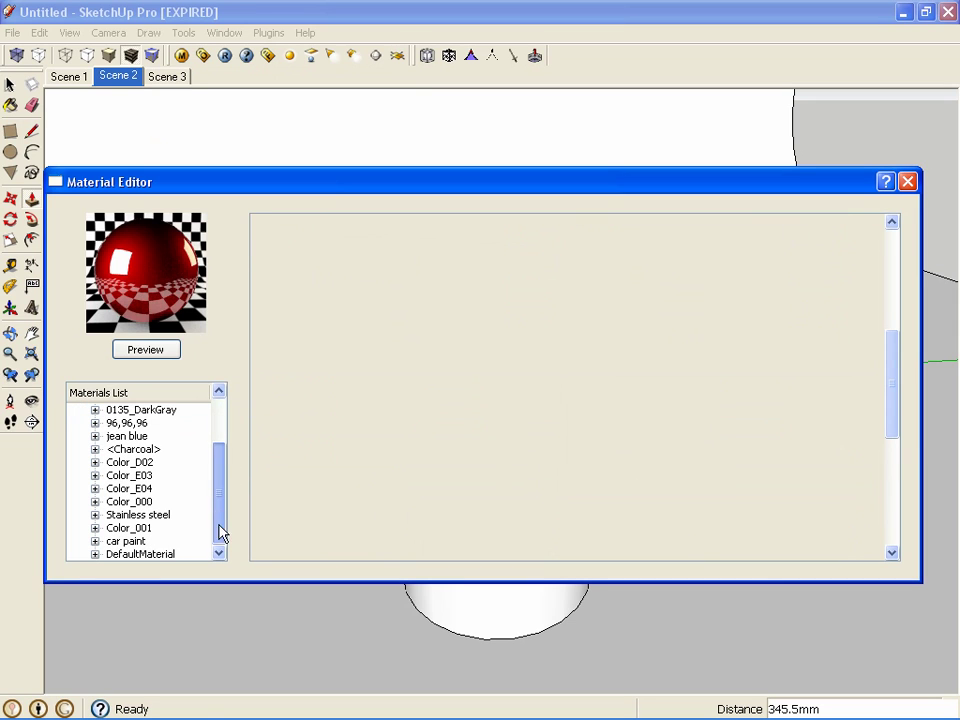
left_click(165, 556)
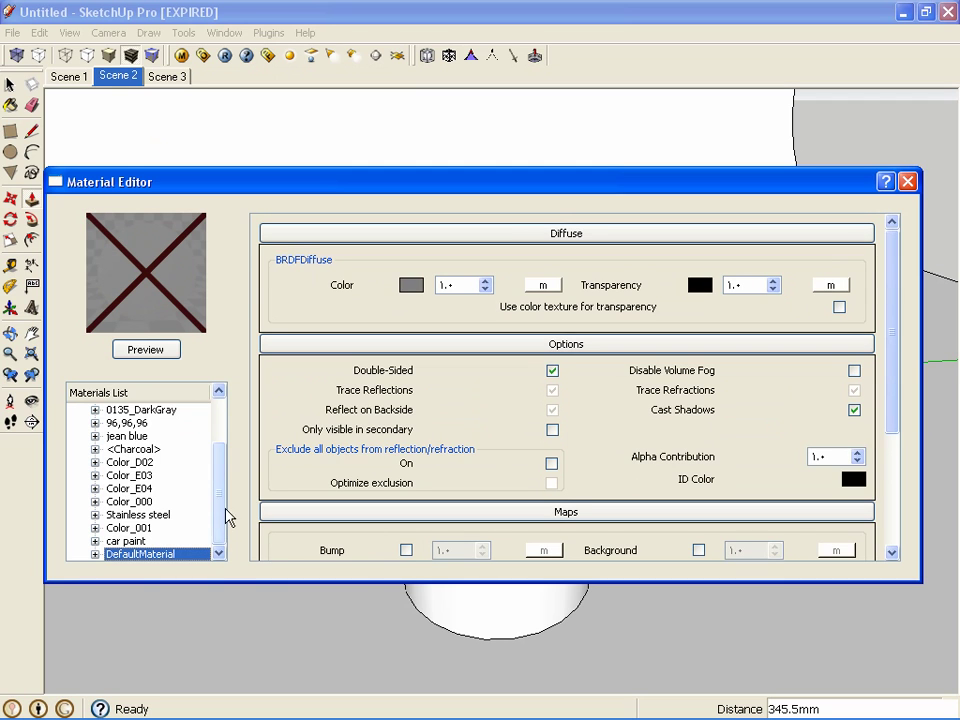
right_click(182, 557)
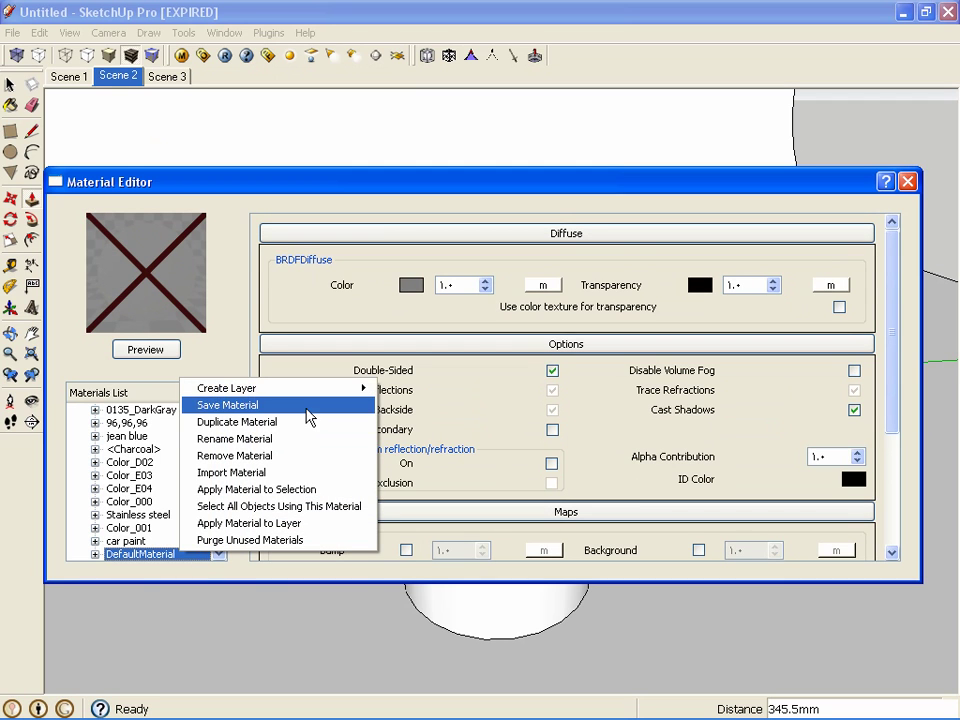
mouse_move(305, 390)
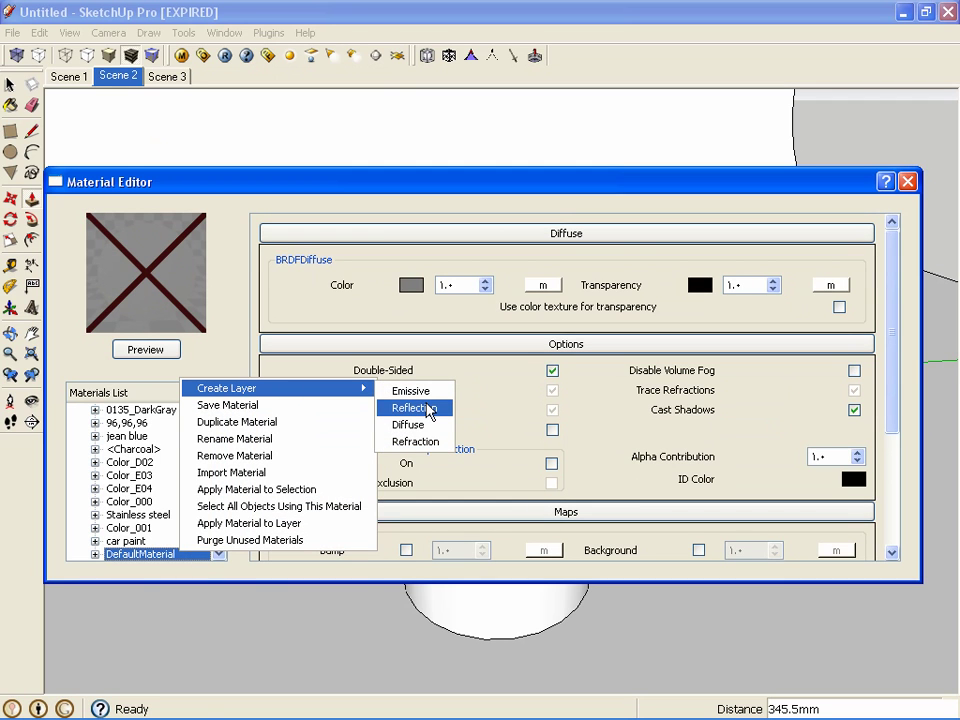
left_click(414, 408)
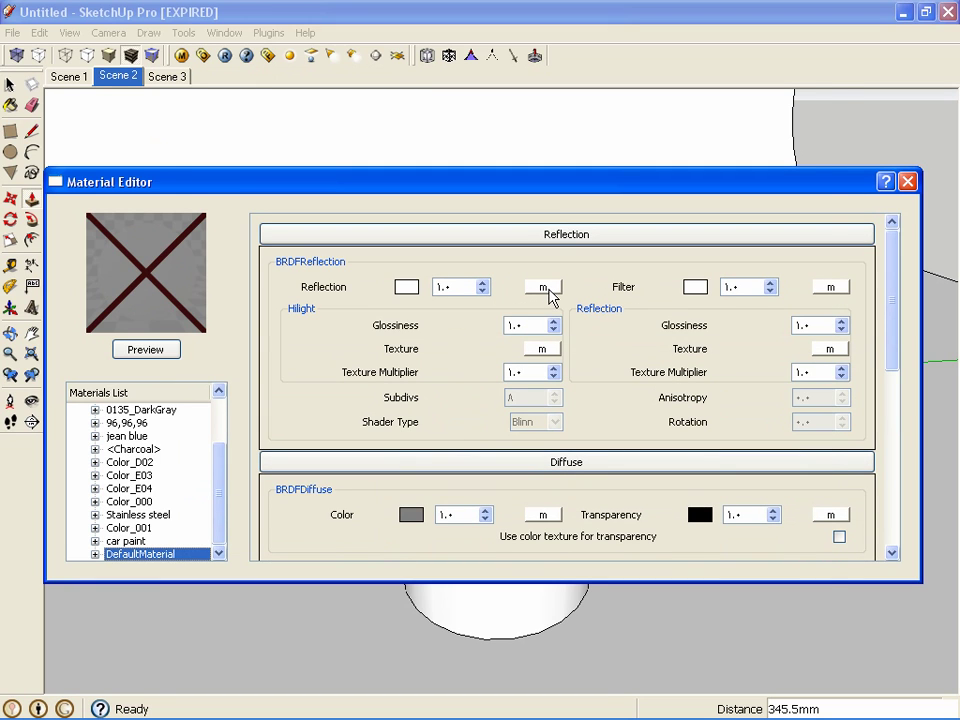
Step: Assign a TexFresnel map to the material's reflection colour
left_click(545, 289)
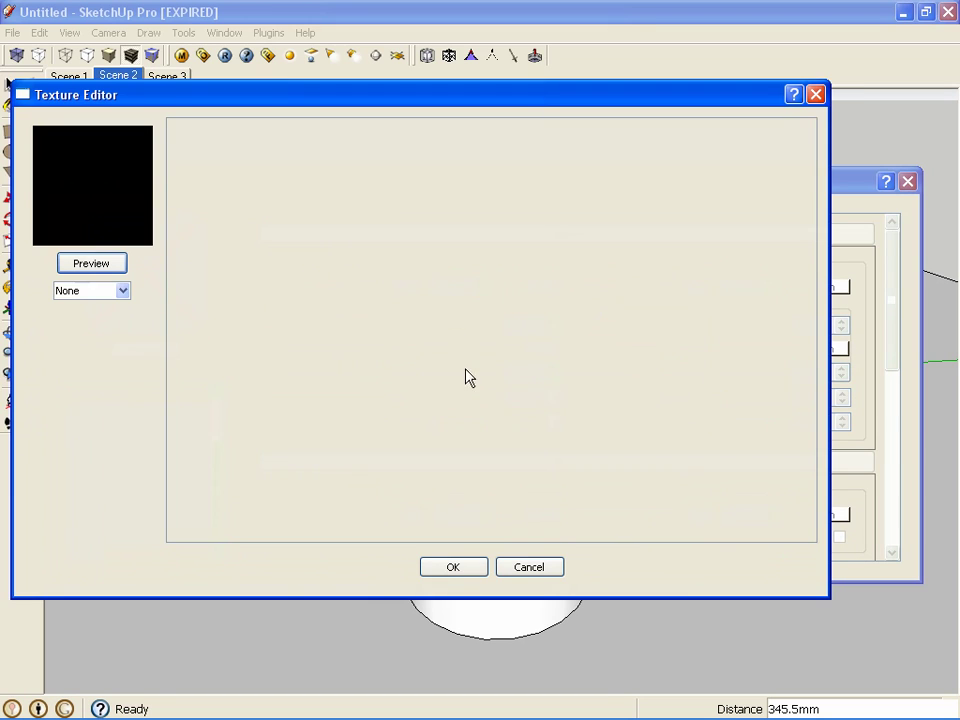
left_click(123, 291)
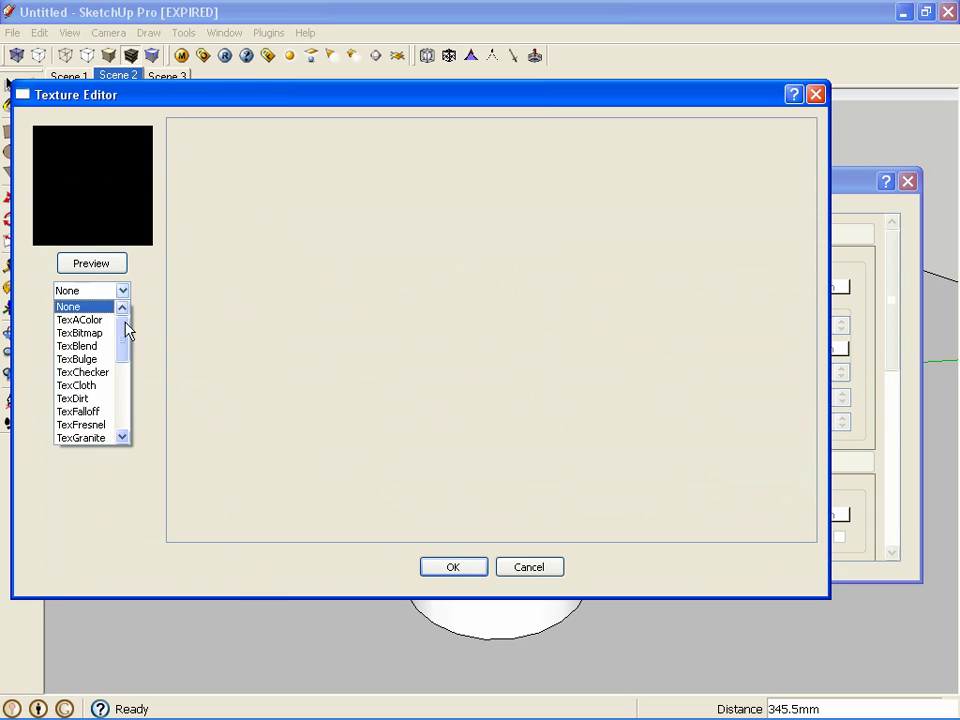
left_click(85, 425)
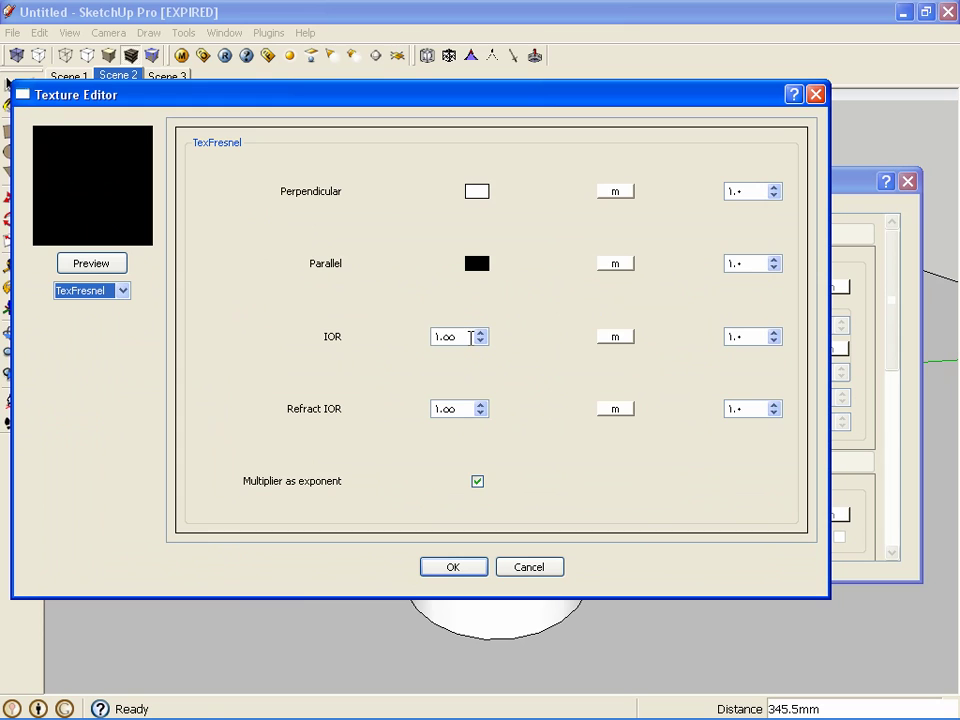
Step: Set both the IOR and the Refract IOR of the Fresnel map to 20
left_click(475, 337)
left_click_drag(480, 336, 420, 331)
type("20")
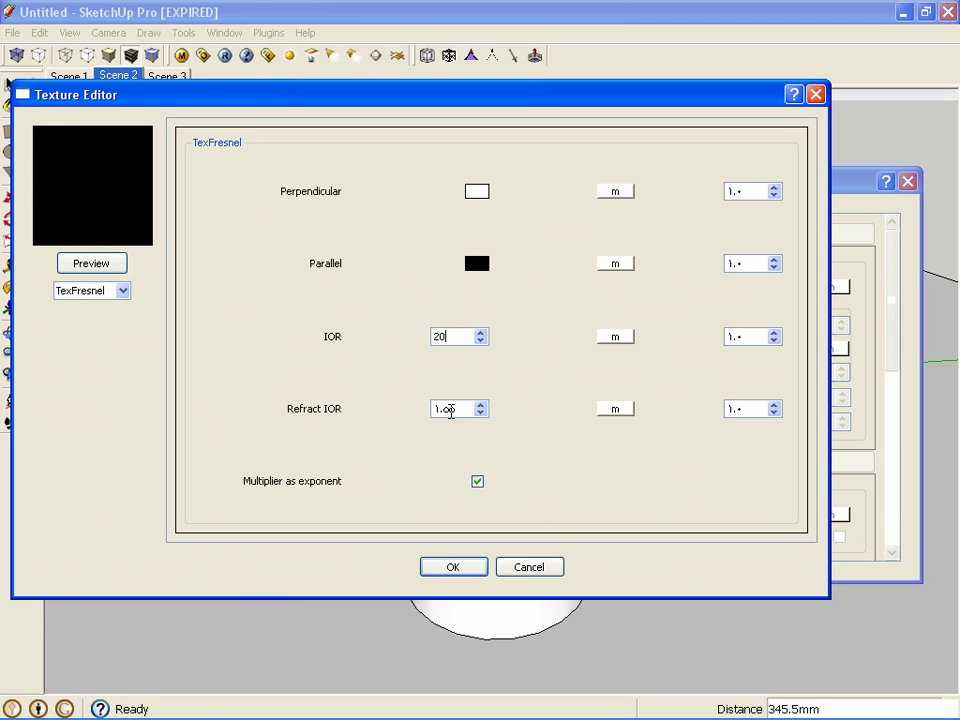
left_click_drag(451, 411, 414, 408)
type("20")
Step: Set the Fresnel map's Parallel colour to a near-black with a Val of 10
left_click(477, 266)
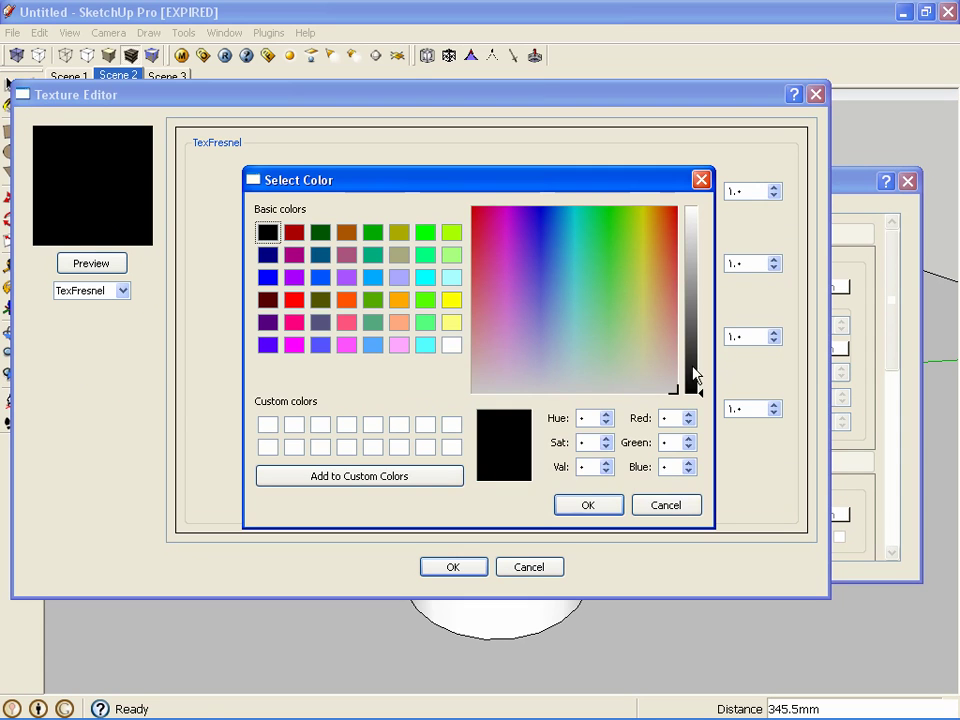
double_click(584, 466)
type("10")
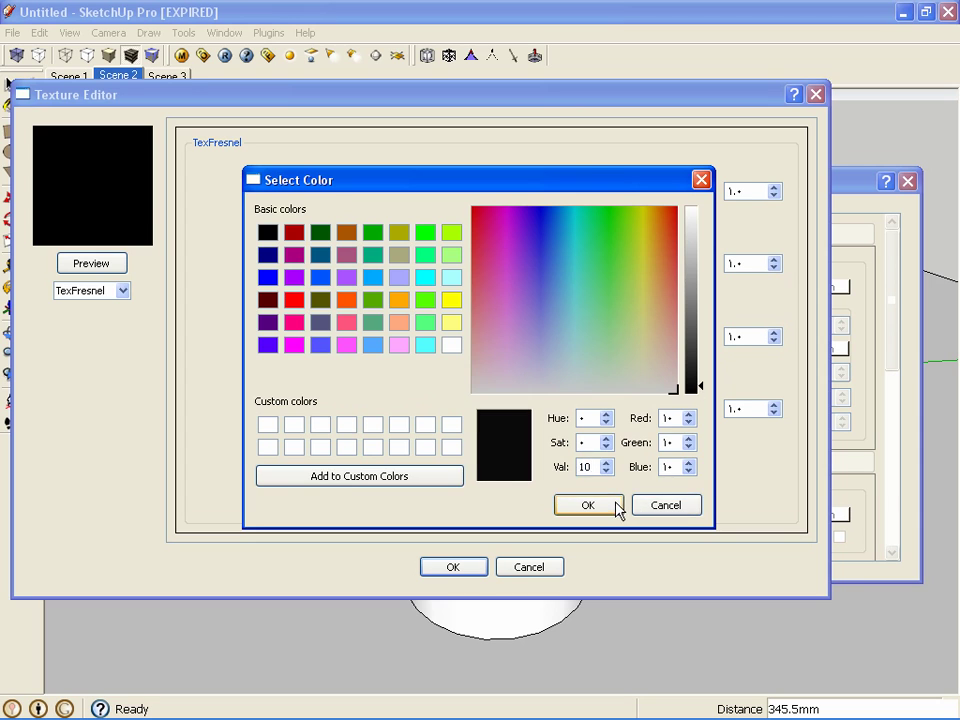
left_click(614, 507)
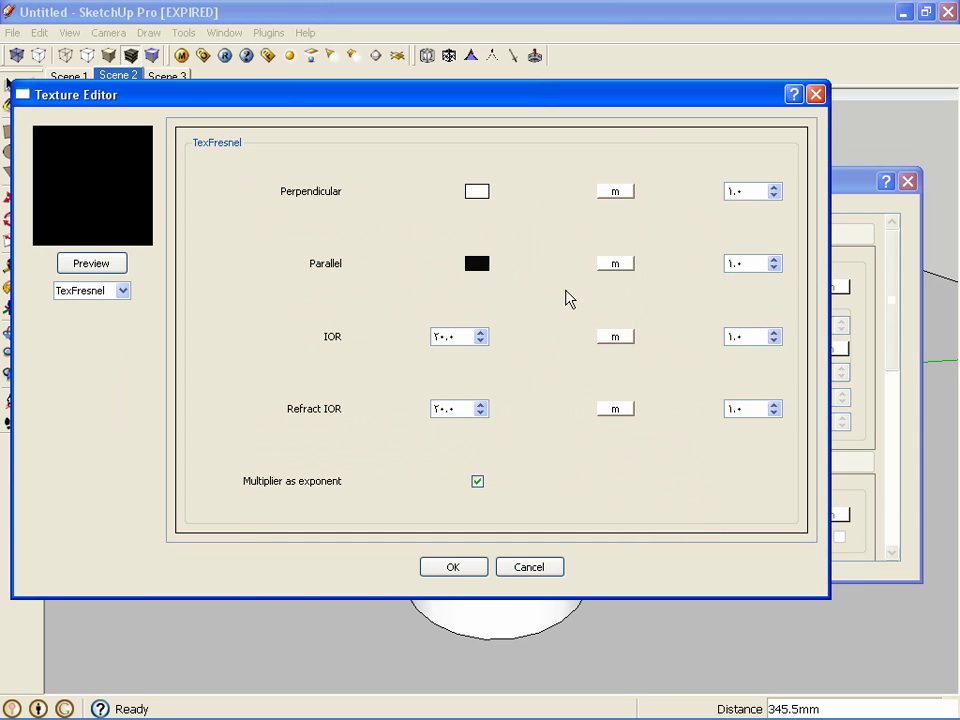
Step: Assign a TexBitmap texture to the Perpendicular colour of the Fresnel map
left_click(619, 197)
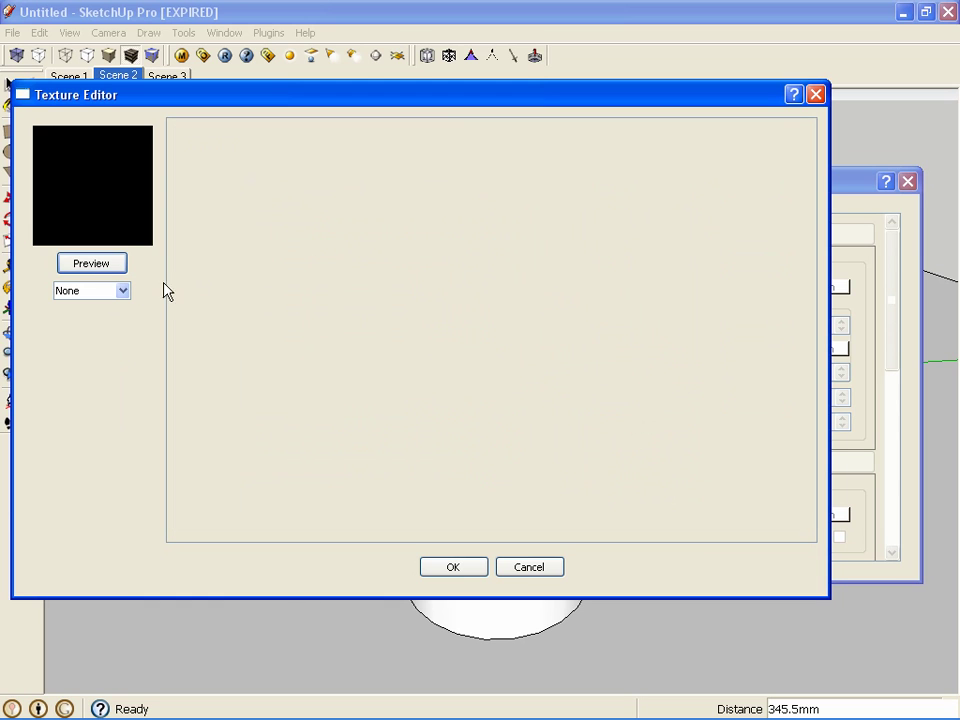
left_click(121, 292)
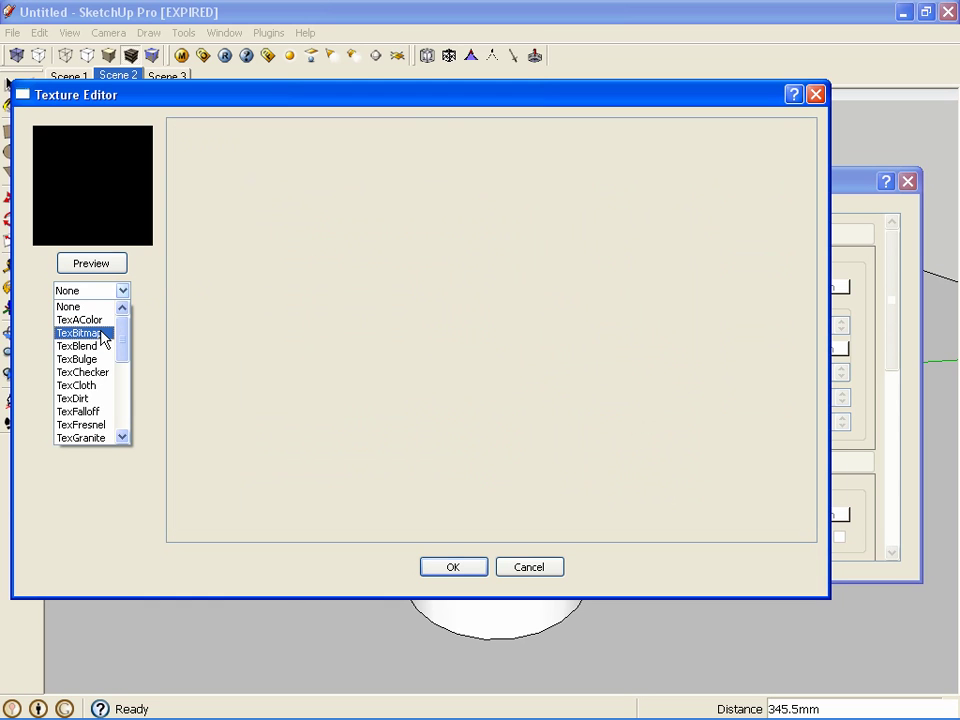
left_click(101, 334)
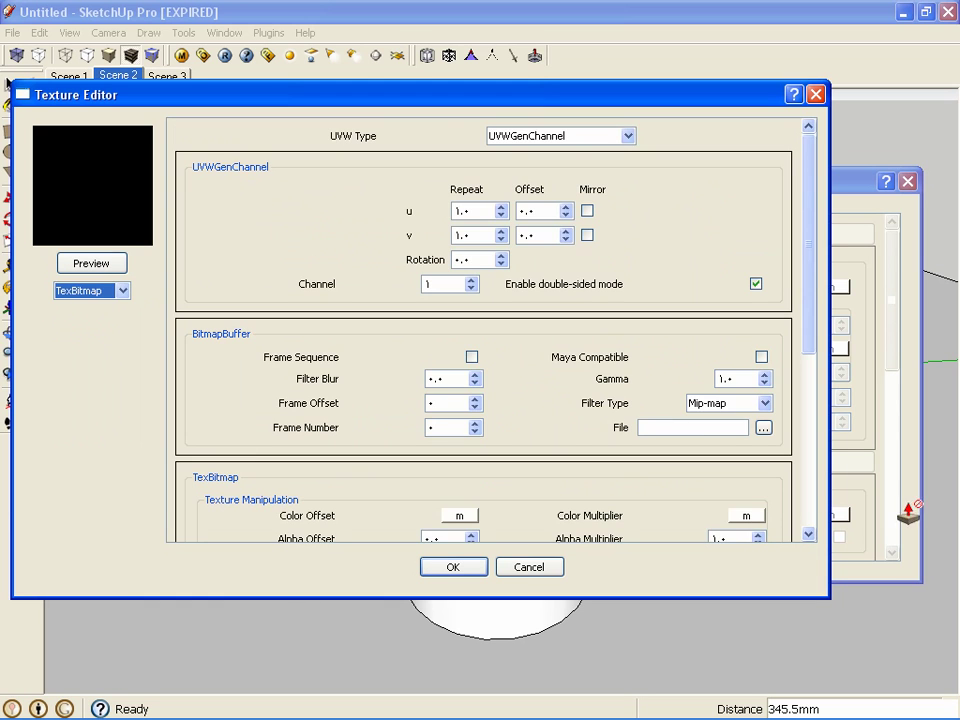
Step: Load a brushed metal image from My Pictures as the bitmap file and accept both the bitmap and Fresnel settings
left_click(763, 428)
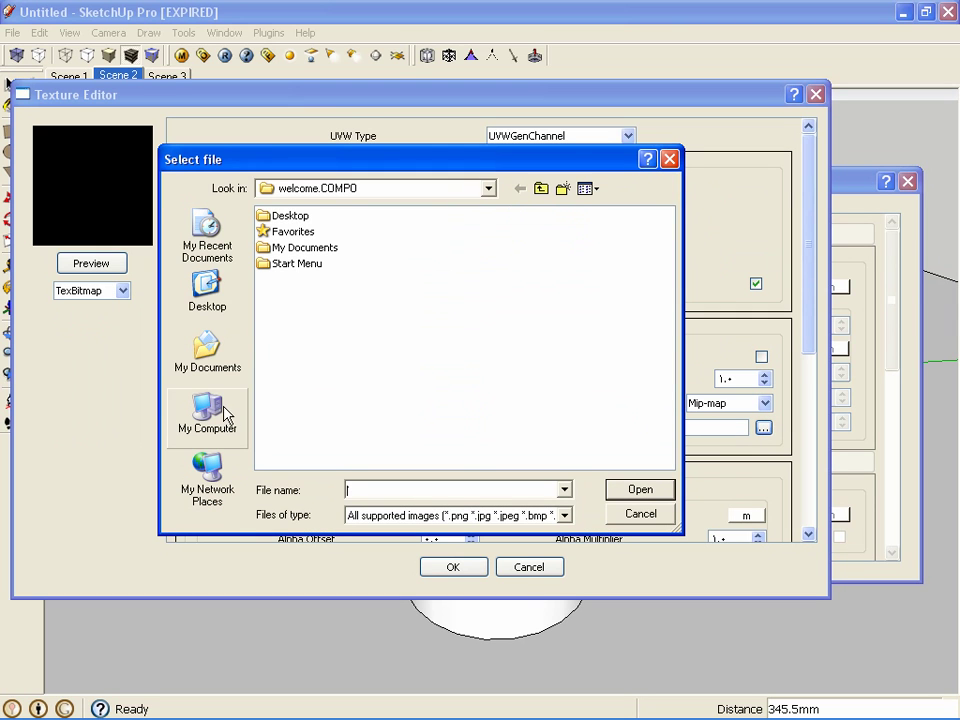
left_click(236, 370)
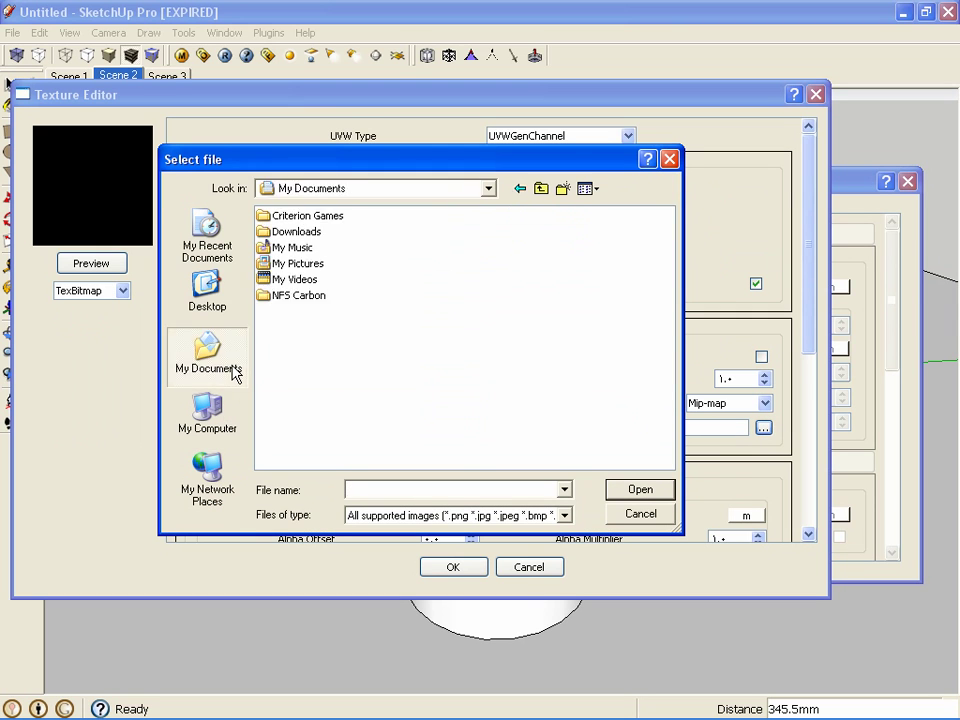
double_click(292, 264)
scroll(664, 313, "down", 5)
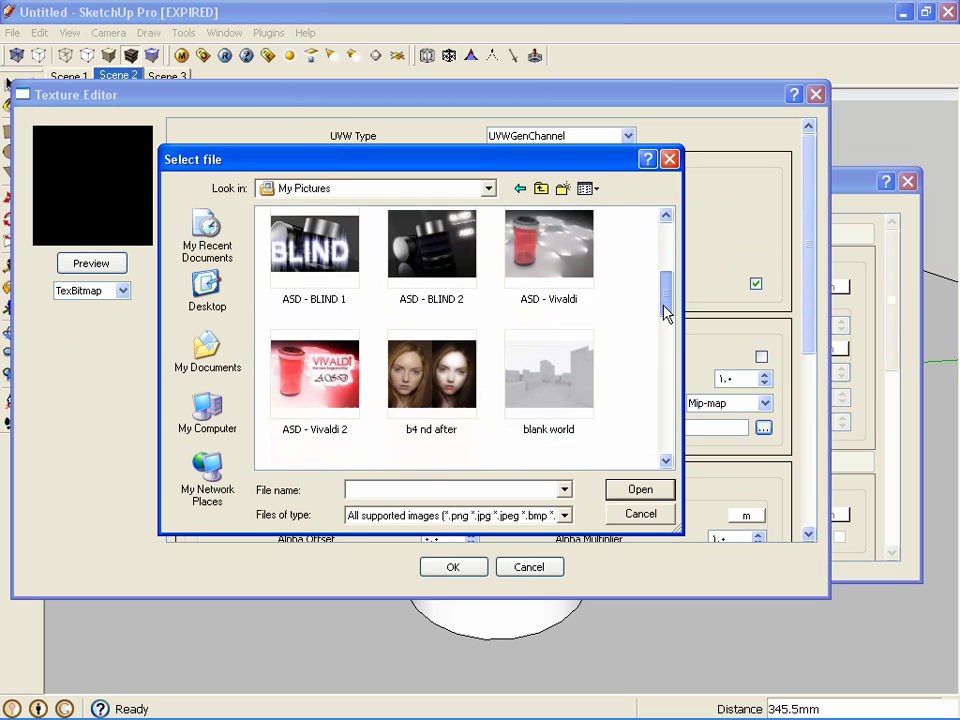
left_click(343, 336)
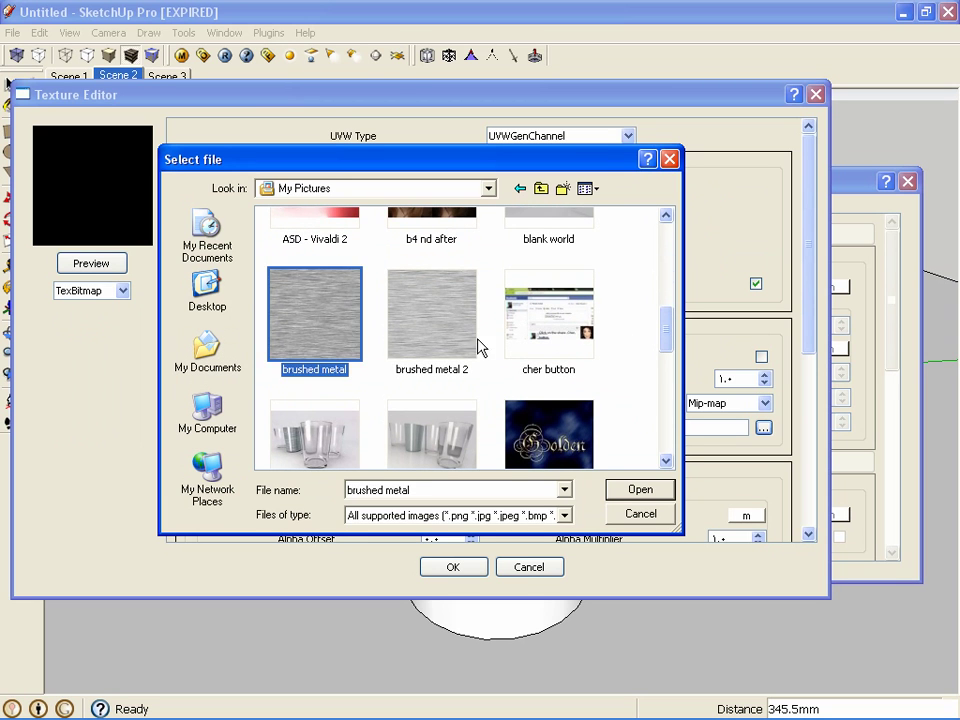
left_click(477, 339)
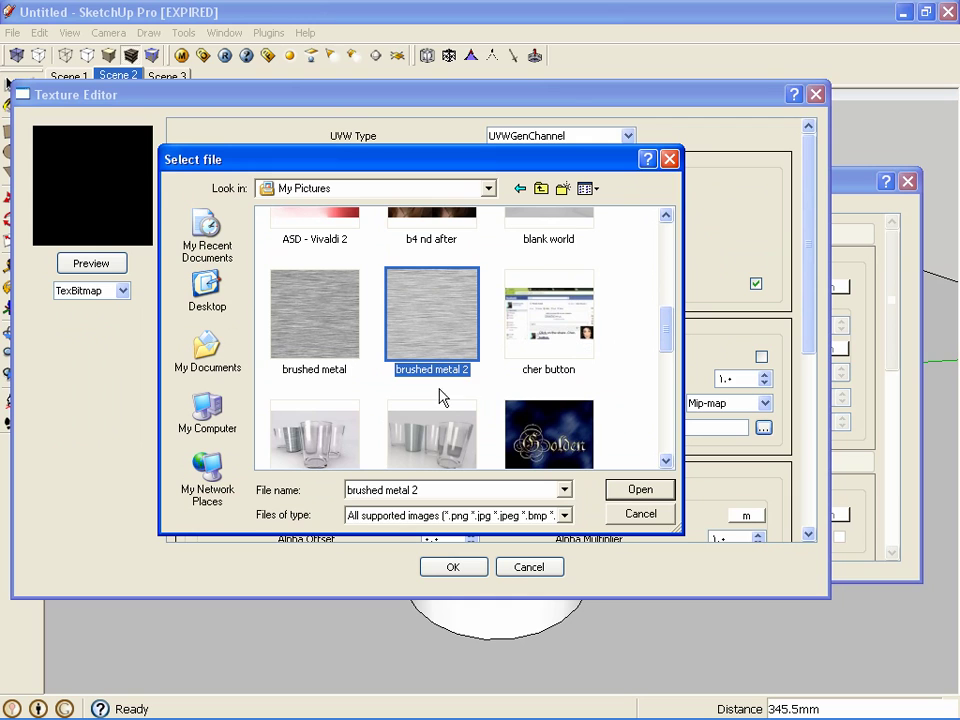
left_click(331, 336)
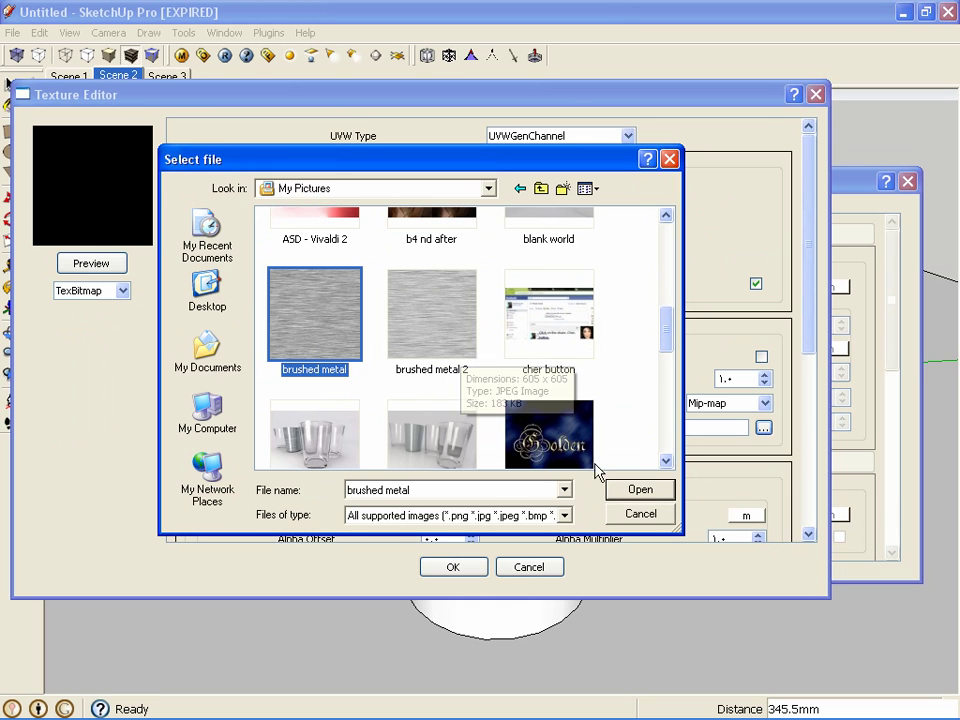
left_click(426, 330)
left_click(641, 490)
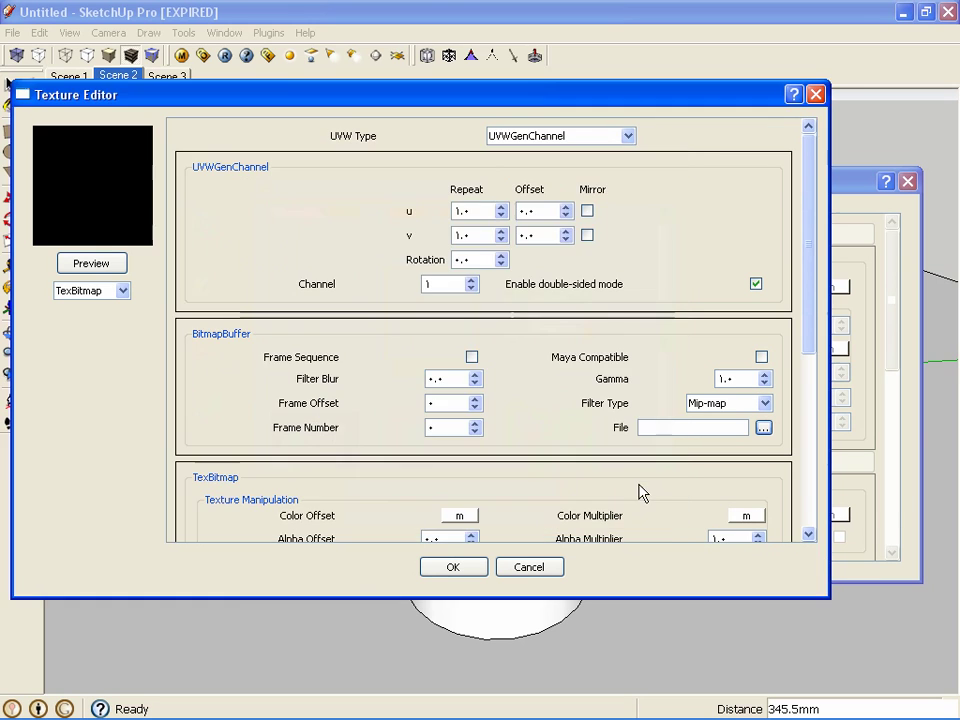
left_click(474, 567)
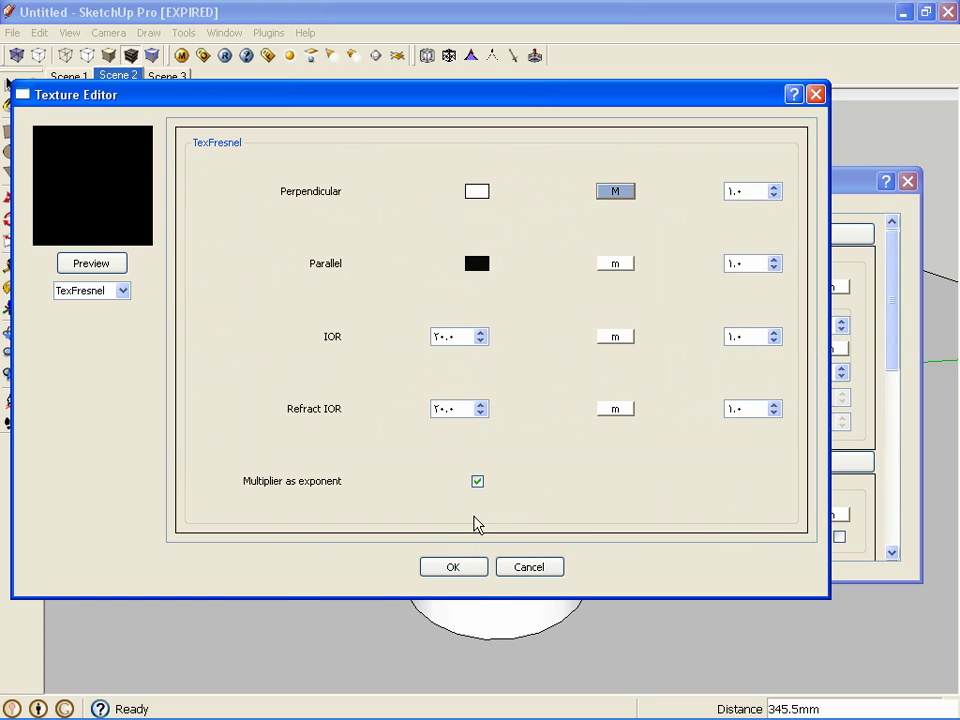
left_click(454, 567)
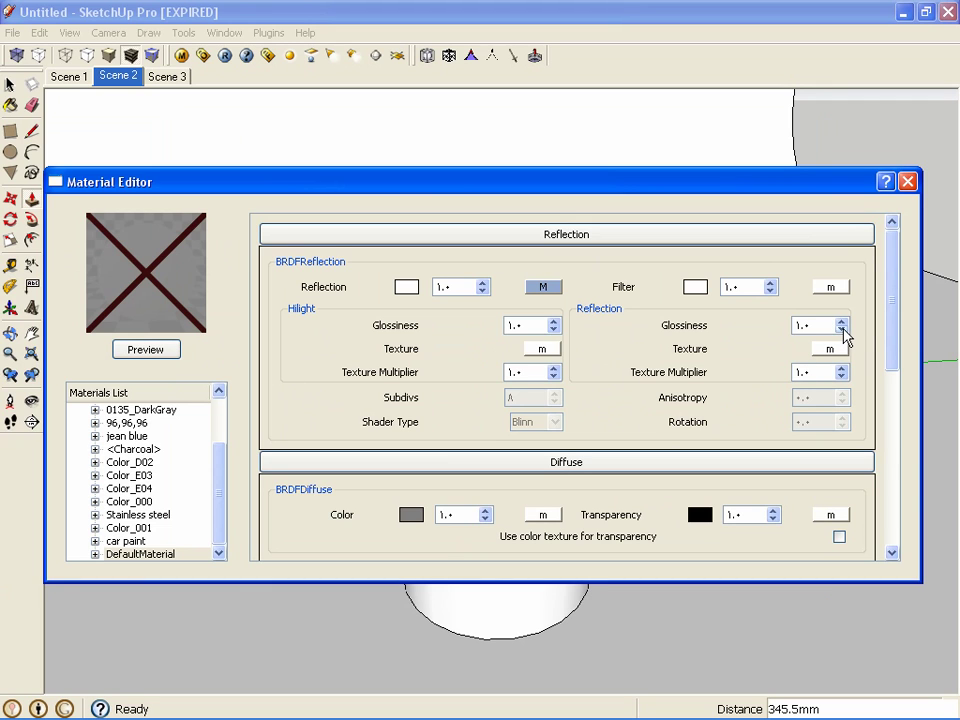
Step: Set the reflection glossiness of the material to 0.95
left_click(842, 330)
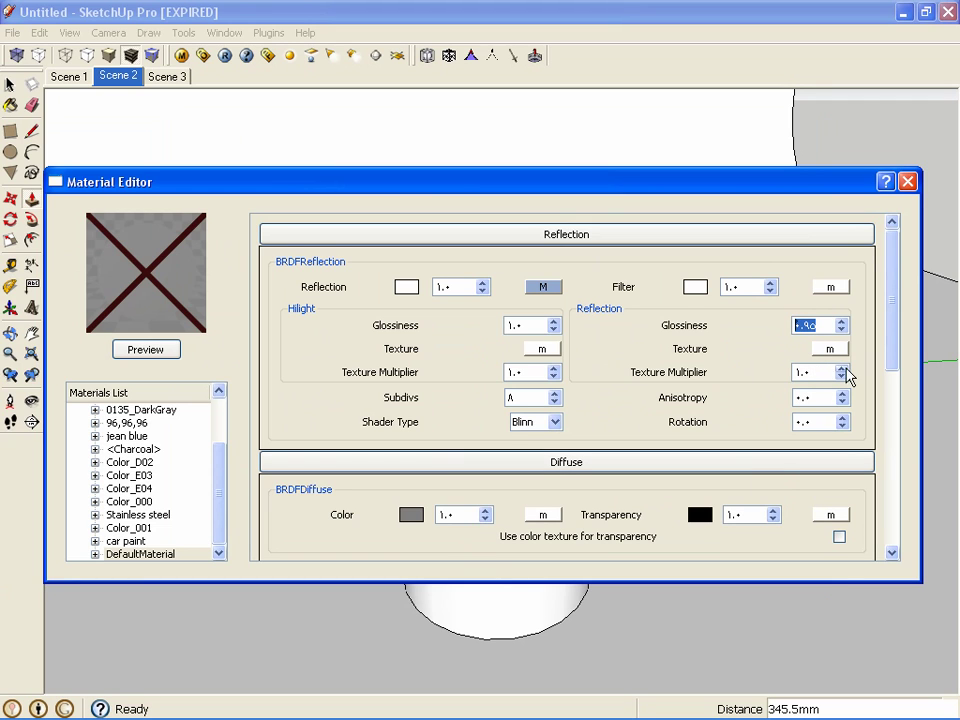
left_click(842, 322)
right_click(842, 325)
left_click(768, 320)
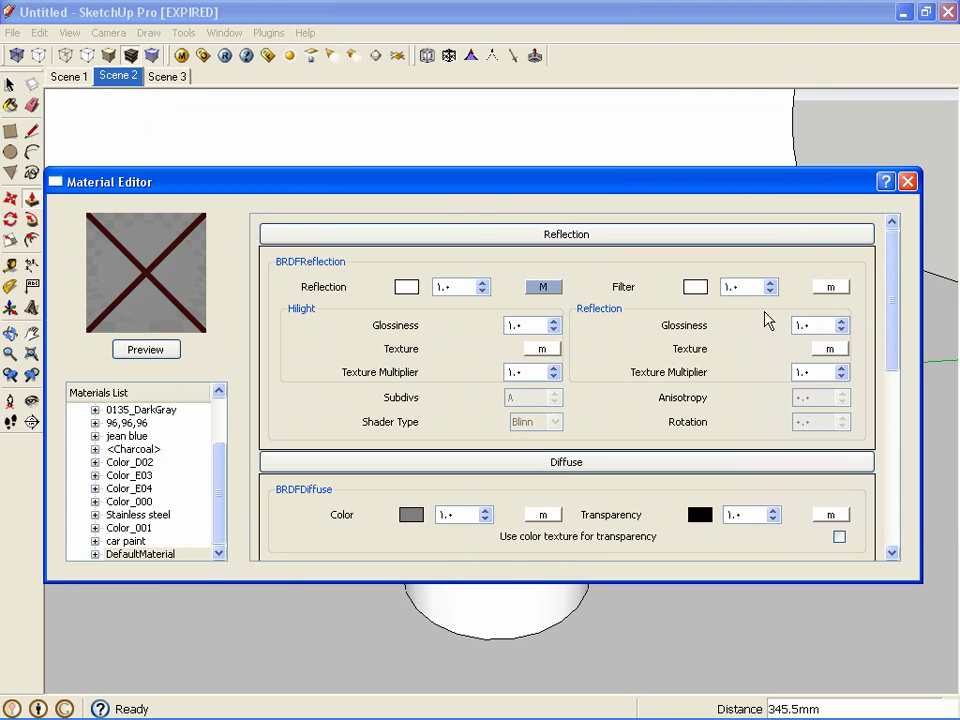
left_click(842, 330)
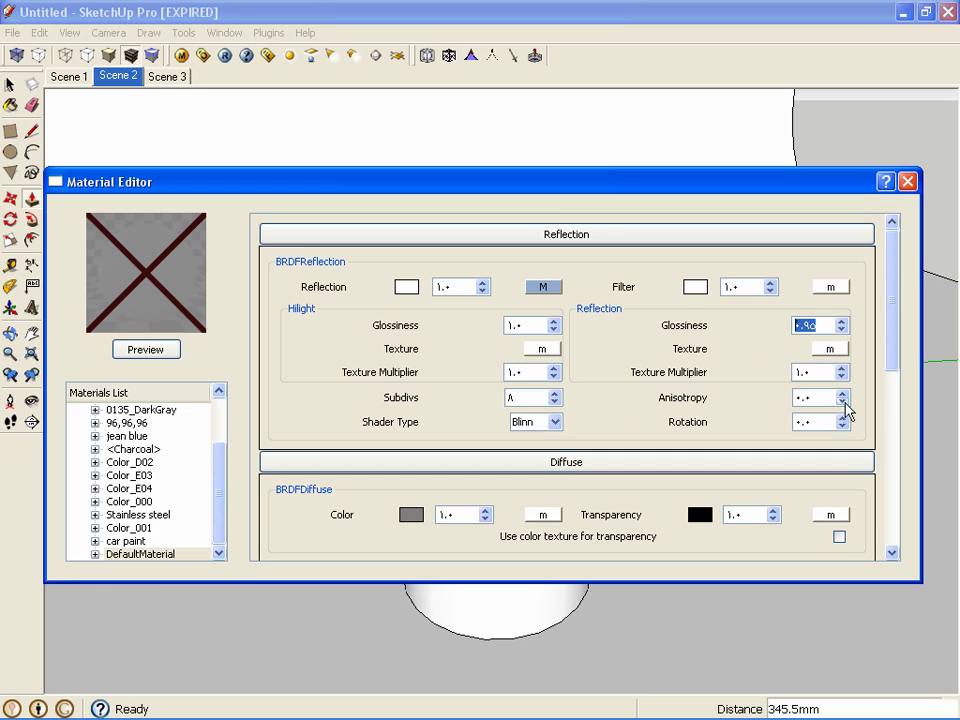
Step: Set the reflection anisotropy to -0.9
left_click_drag(820, 398, 780, 396)
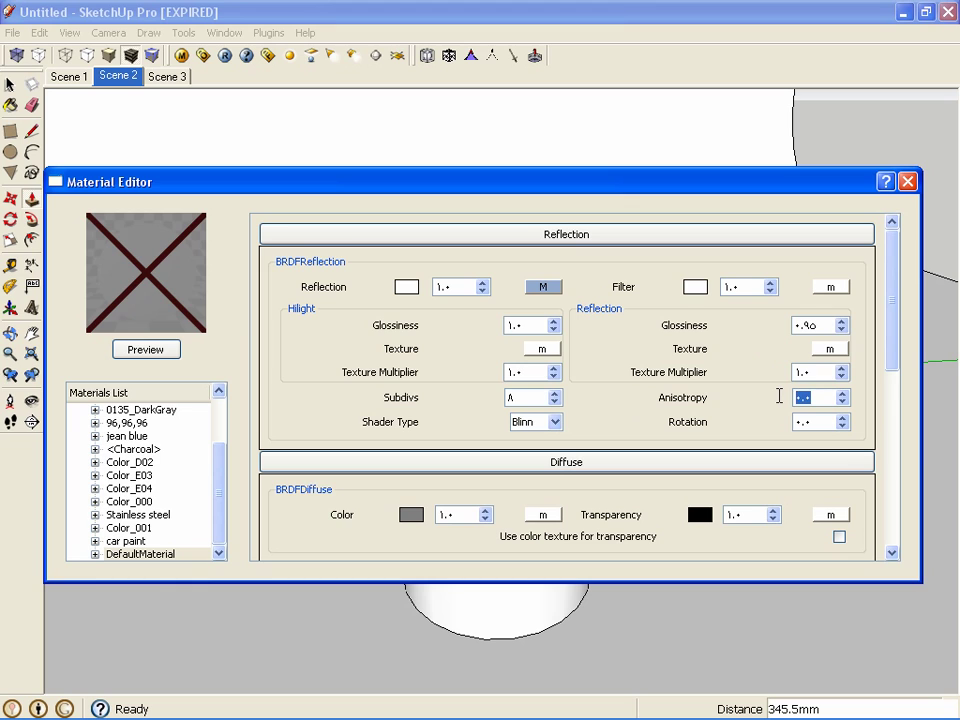
type("-0.9")
key("Return")
Step: Set the reflection Subdivs to 22 and the shader type to Ward
left_click(536, 396)
left_click_drag(536, 396, 490, 397)
right_click(490, 397)
left_click(515, 394)
type("22")
key("Return")
left_click(557, 426)
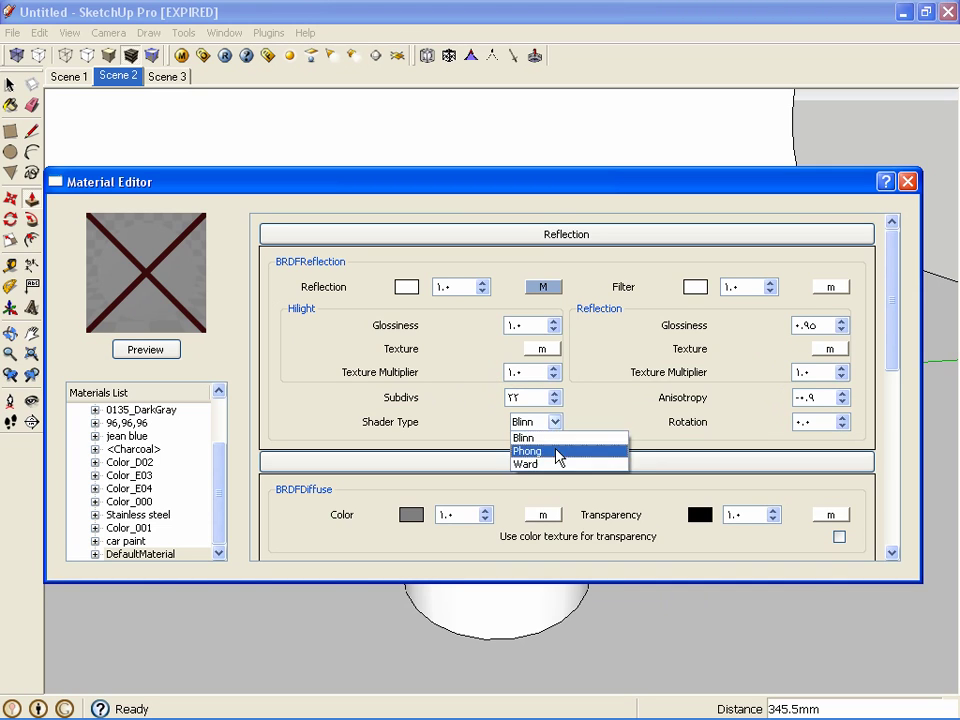
left_click(557, 465)
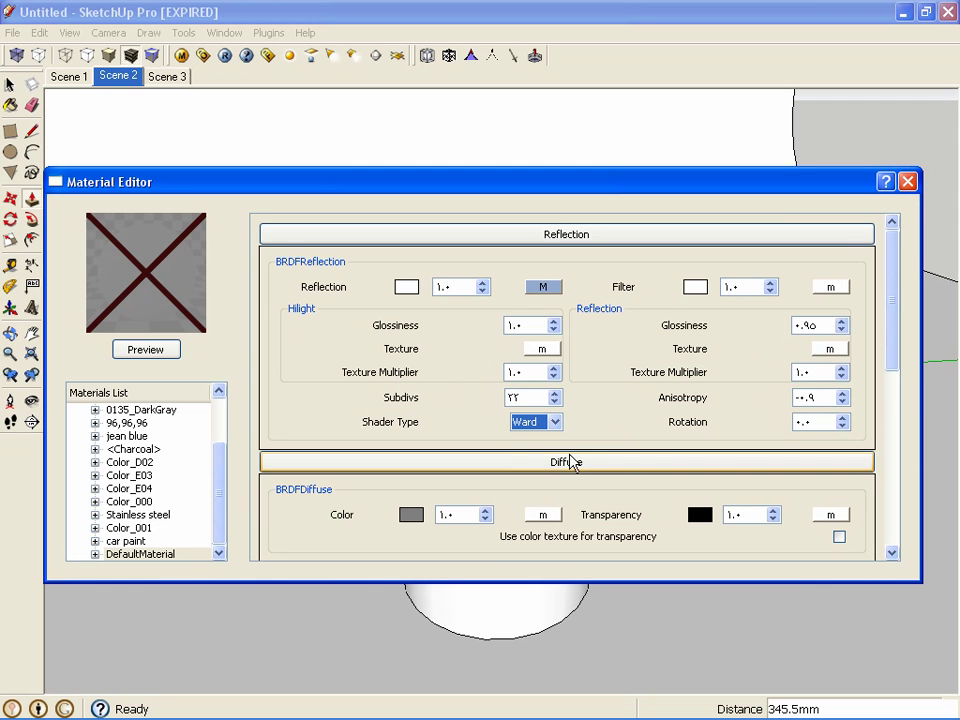
Step: Set the material's diffuse colour to pure black
left_click_drag(896, 326, 896, 384)
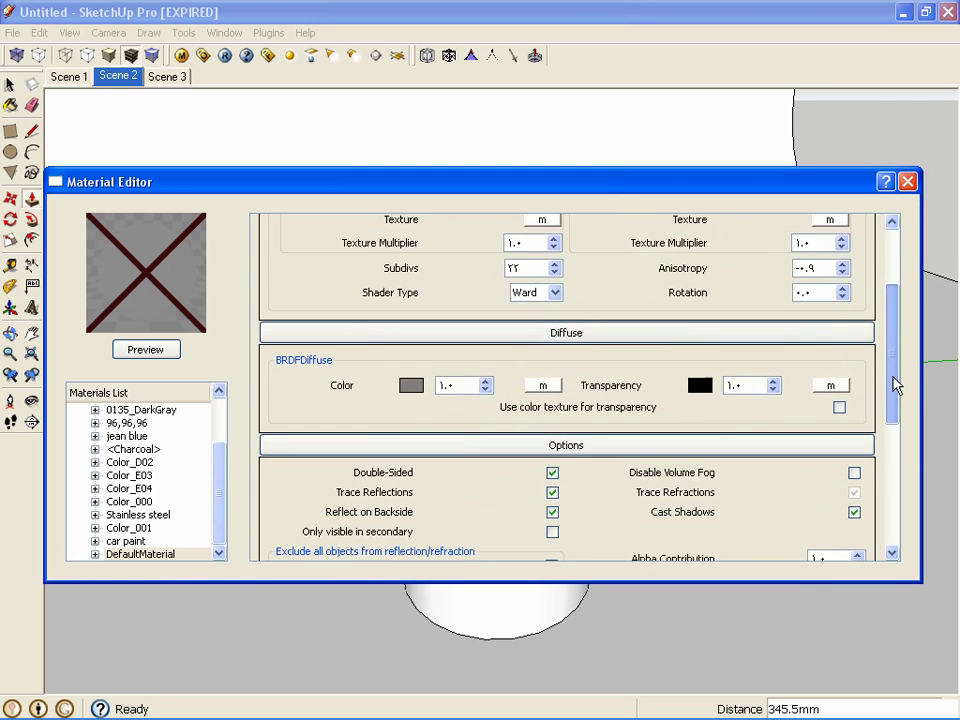
left_click_drag(895, 385, 887, 340)
left_click(412, 499)
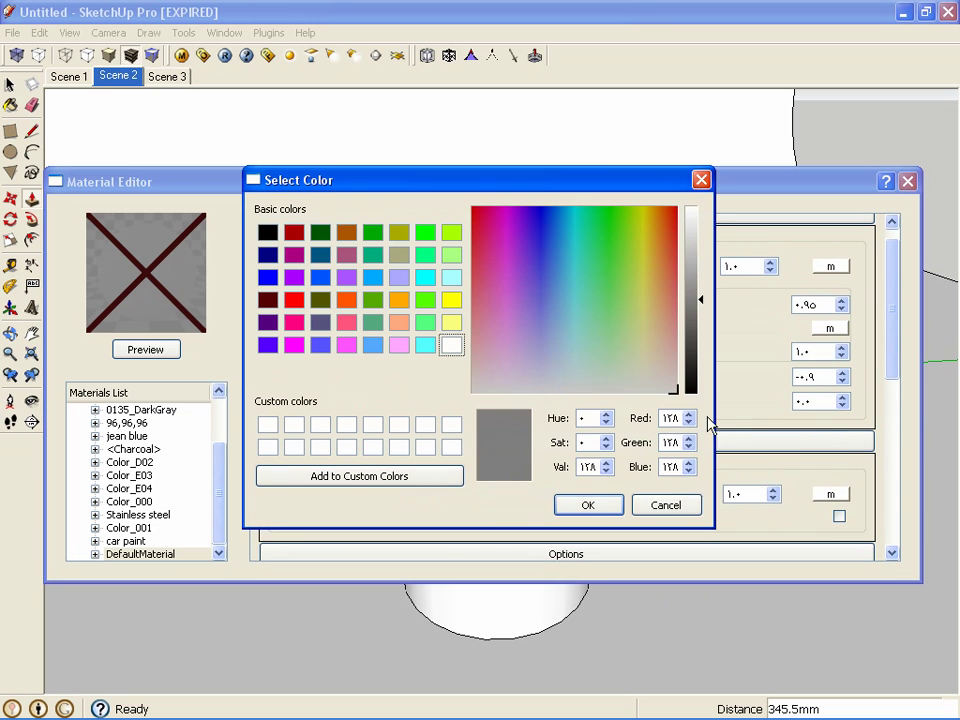
left_click(705, 420)
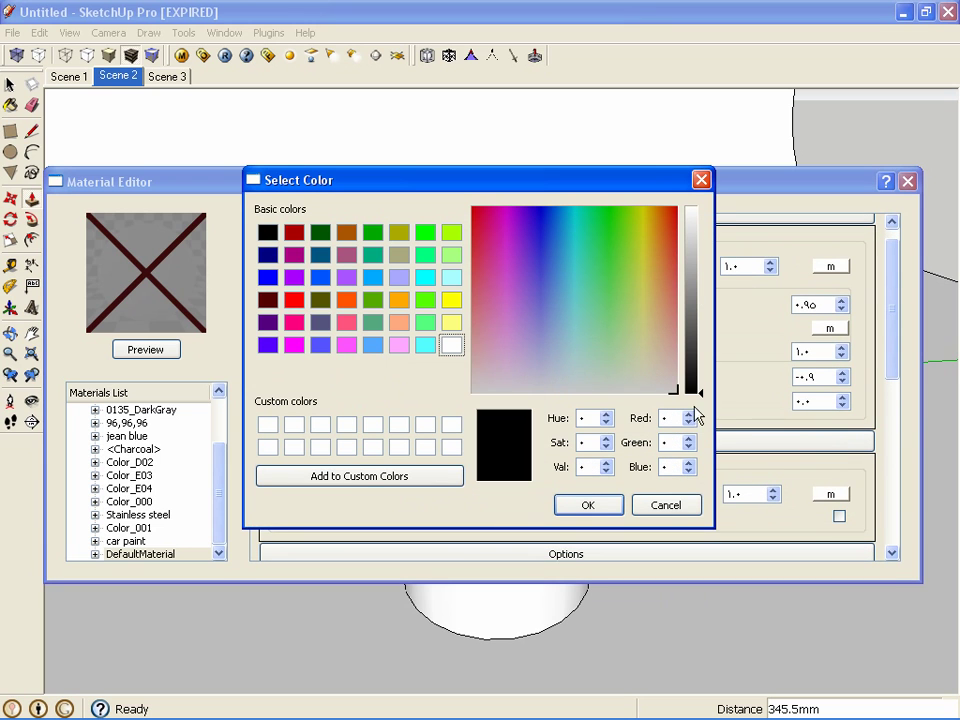
left_click(612, 508)
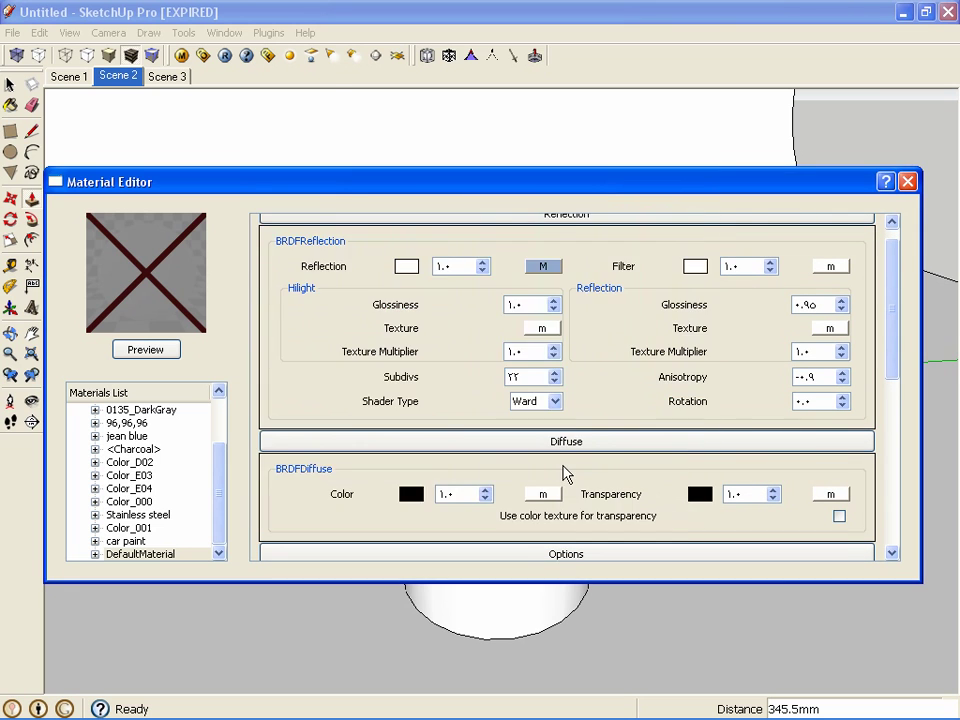
Step: Set the reflection colour to a dark grey with a Val of 70 and preview the material
left_click(408, 268)
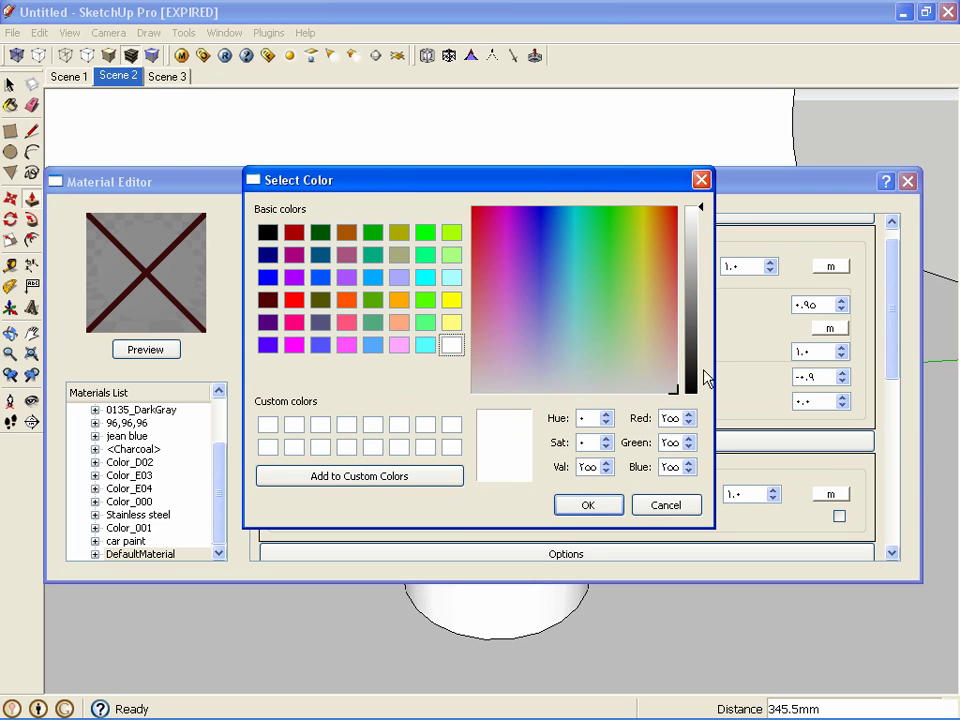
left_click(703, 336)
left_click(706, 342)
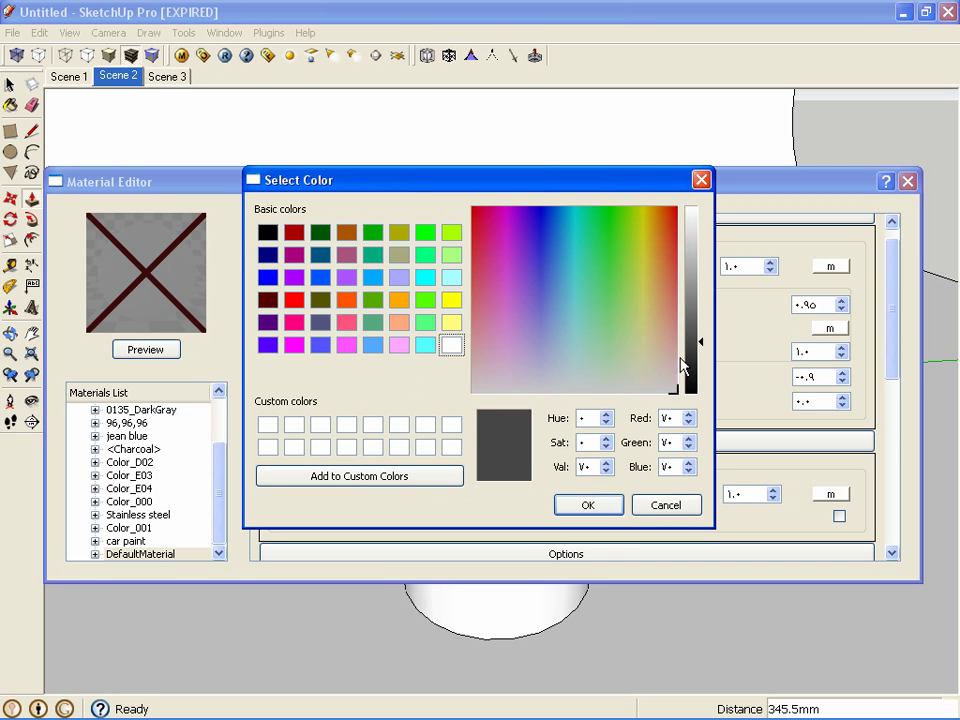
left_click_drag(598, 194, 722, 213)
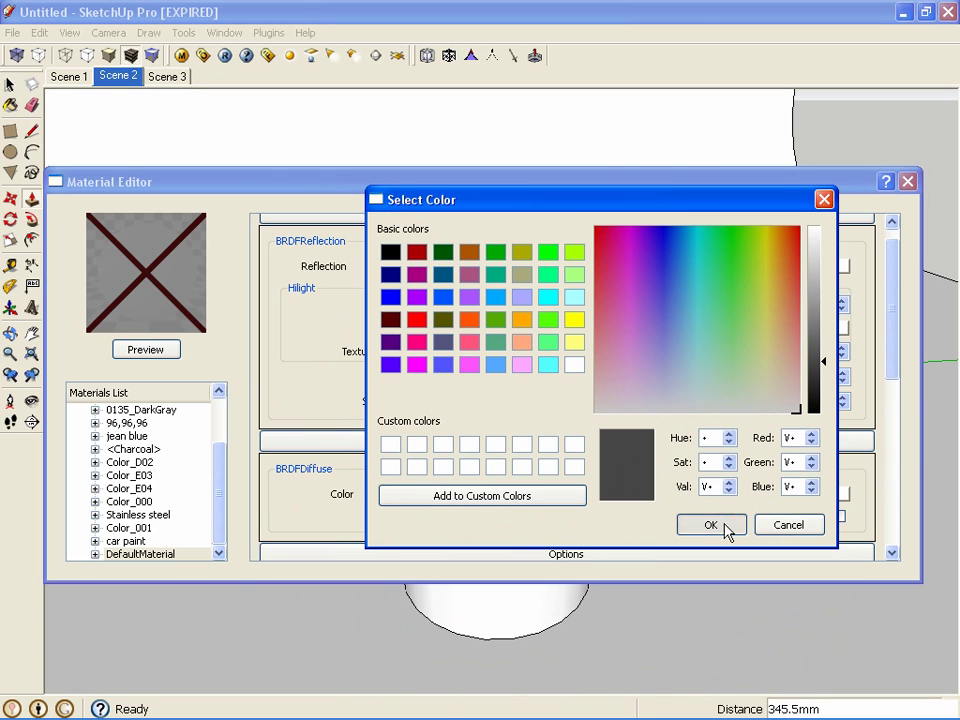
left_click_drag(728, 529, 562, 380)
key("Return")
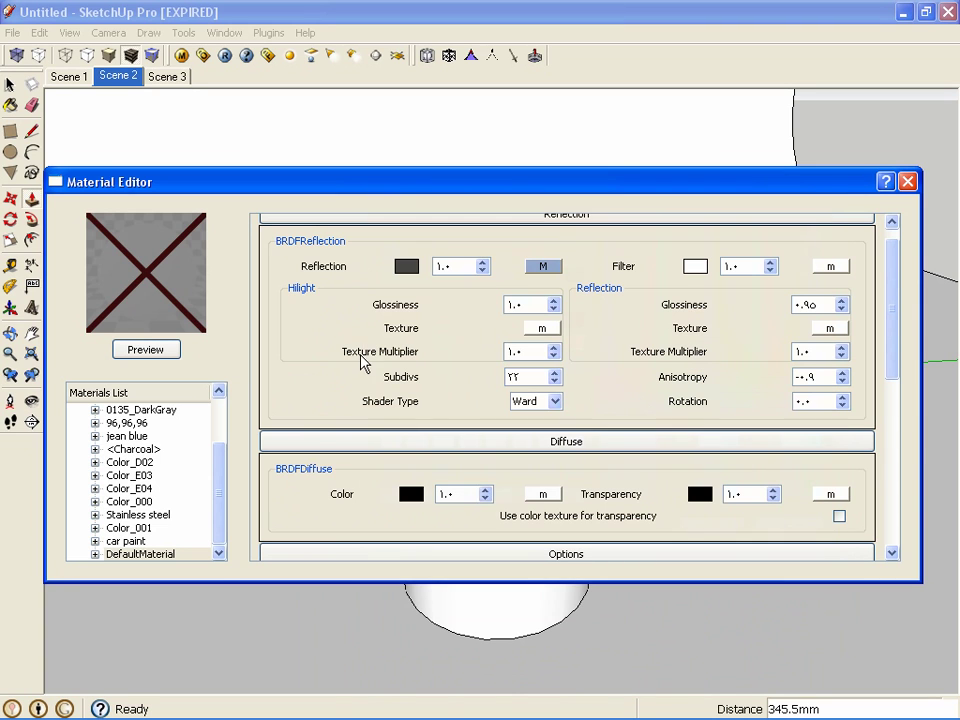
left_click(175, 352)
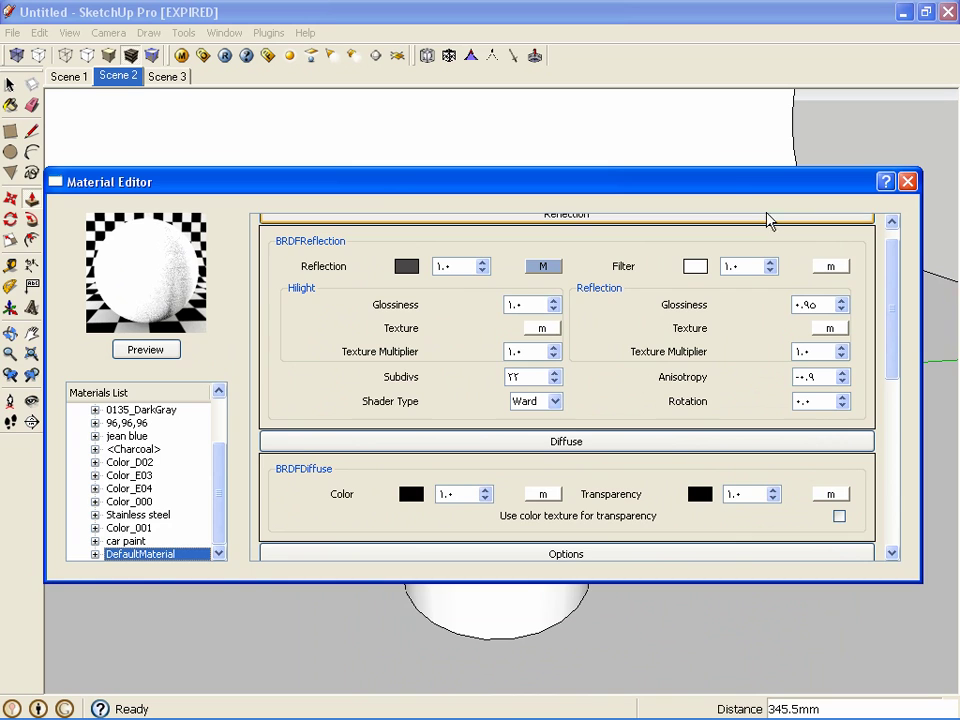
Step: Darken the reflection colour to a near-black with a Val of 8 and preview the material
mouse_move(739, 191)
left_mouse_down()
mouse_move(761, 553)
mouse_move(744, 204)
mouse_move(735, 190)
left_mouse_up()
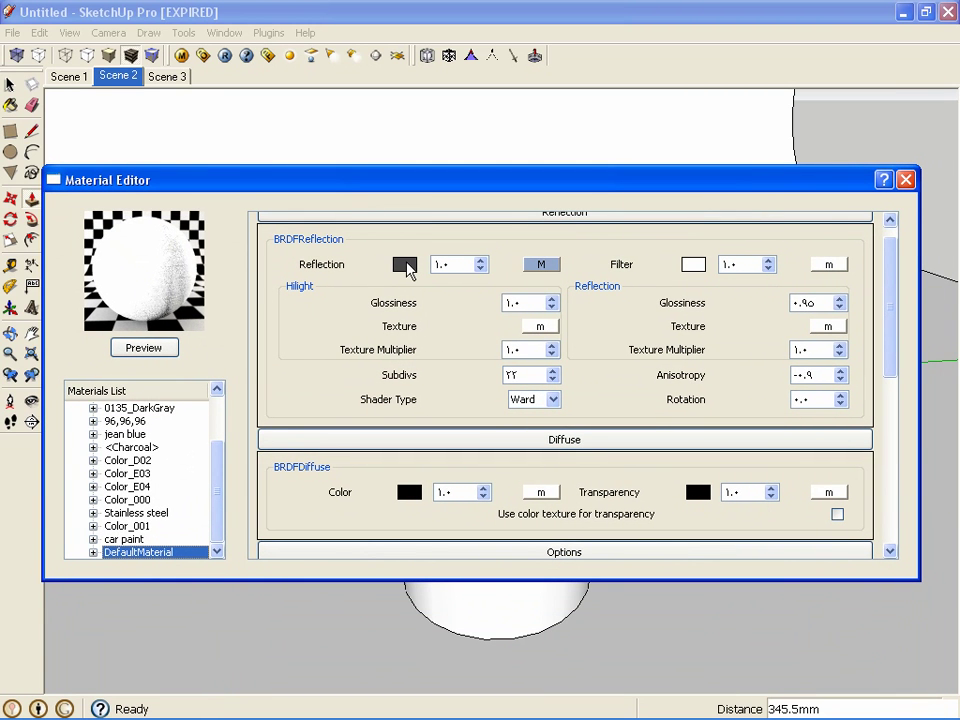
left_click(405, 265)
left_click_drag(694, 373, 711, 392)
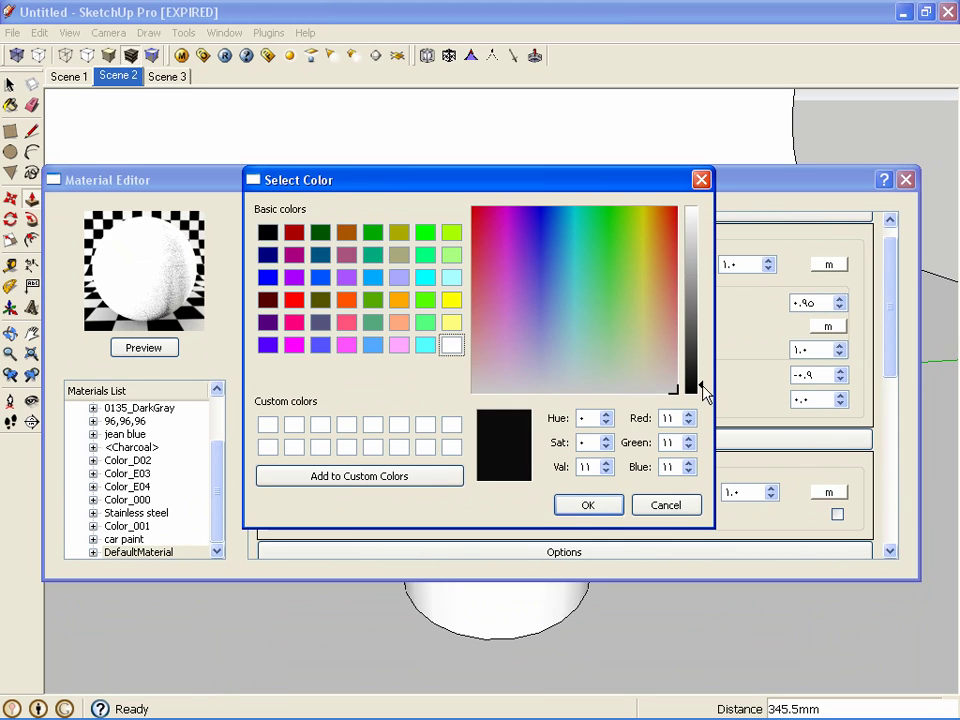
left_click_drag(703, 386, 705, 392)
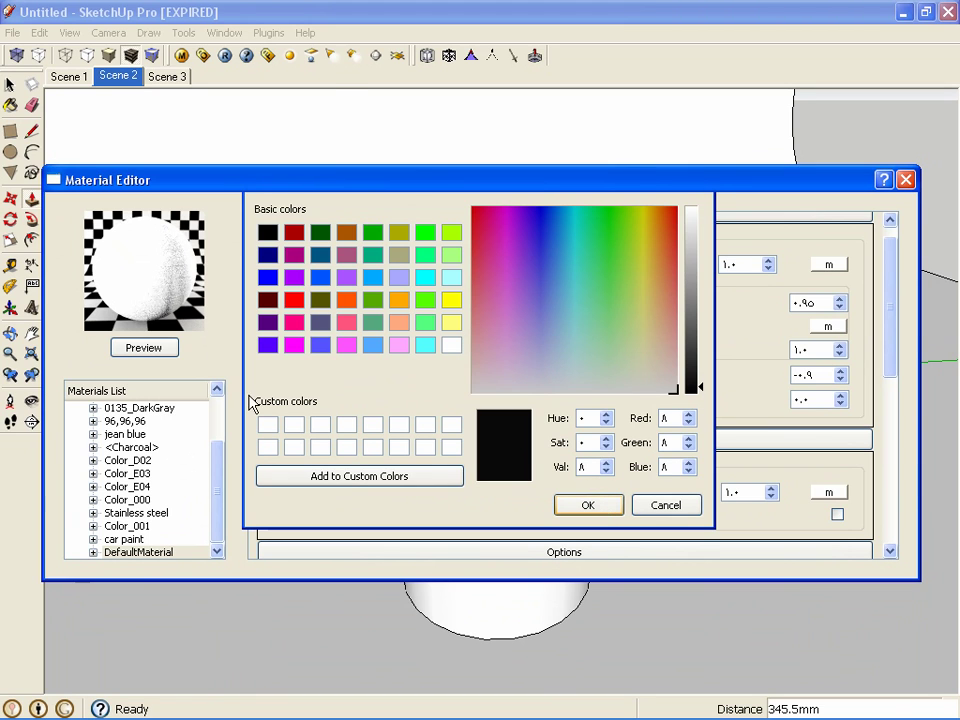
left_click(590, 503)
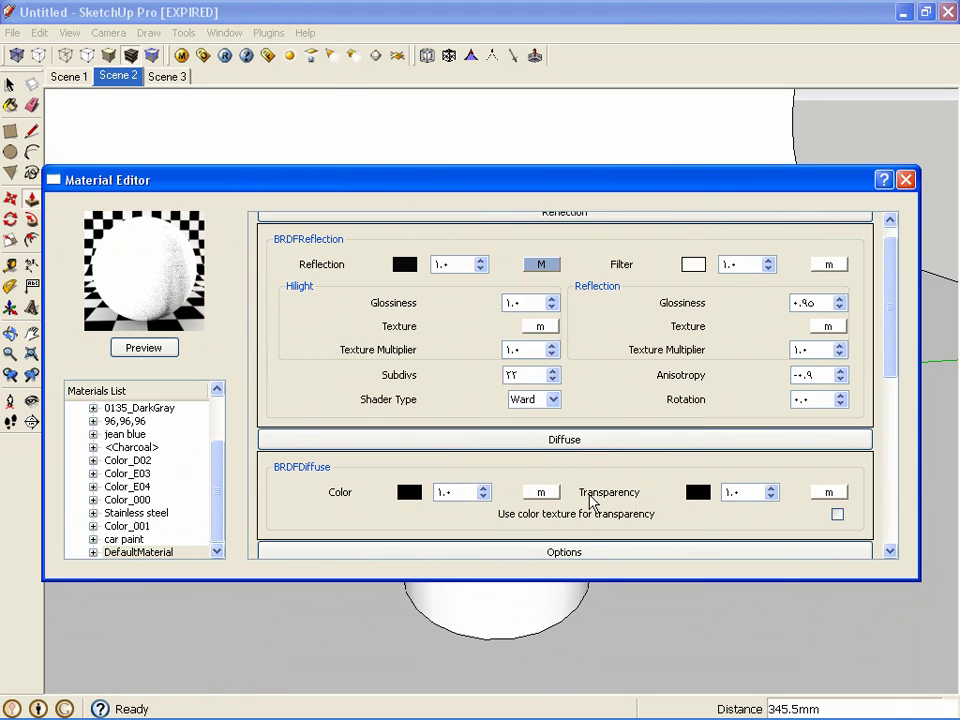
left_click(145, 348)
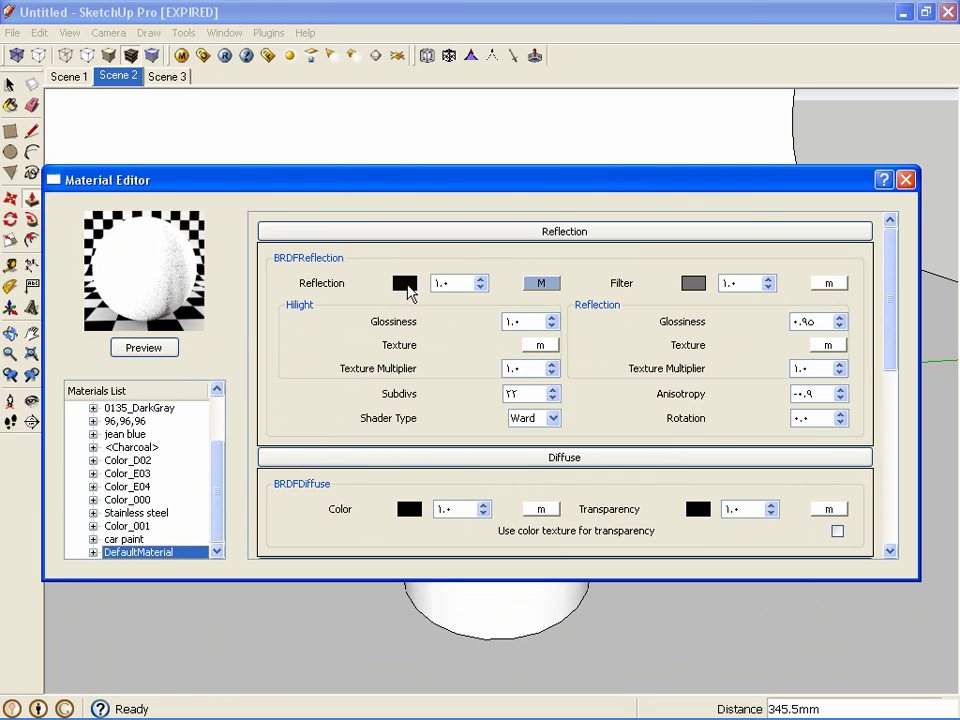
Step: Lighten the reflection colour from near-black to a dark grey
left_click(405, 285)
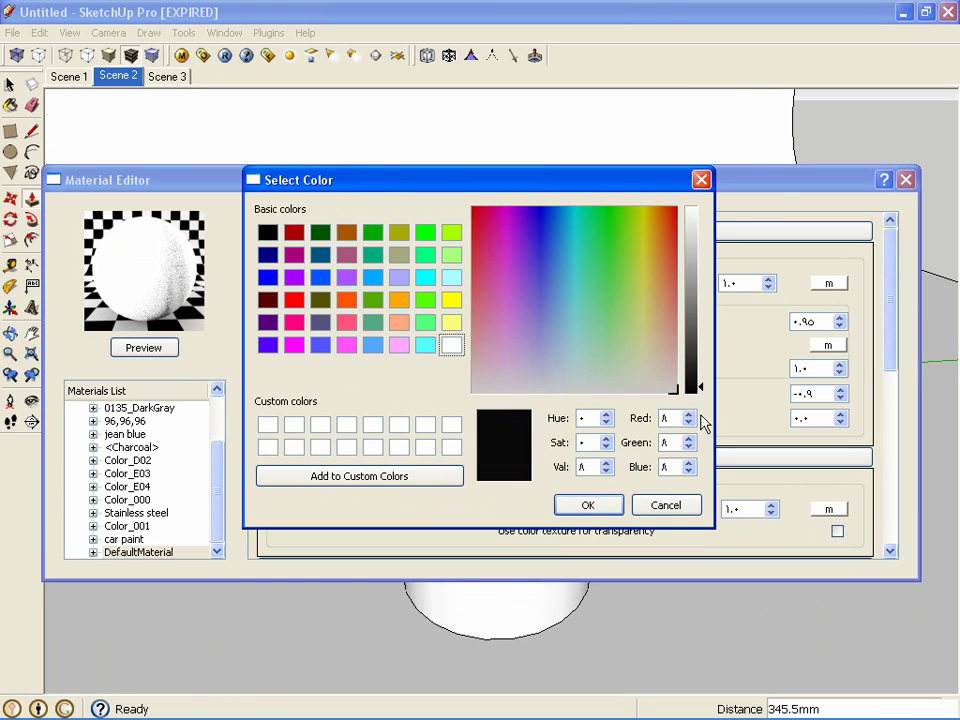
left_click(697, 353)
left_click(587, 506)
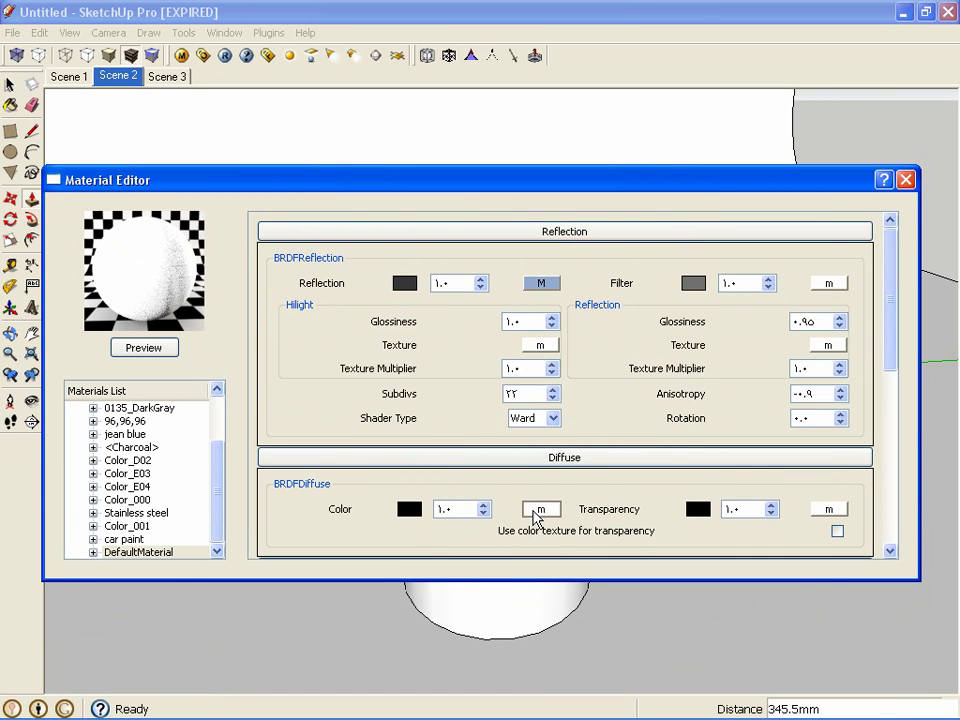
Step: Assign a TexBitmap texture using the "brushed metal 2" image from My Pictures to the material's diffuse colour
left_click(540, 510)
left_click(121, 294)
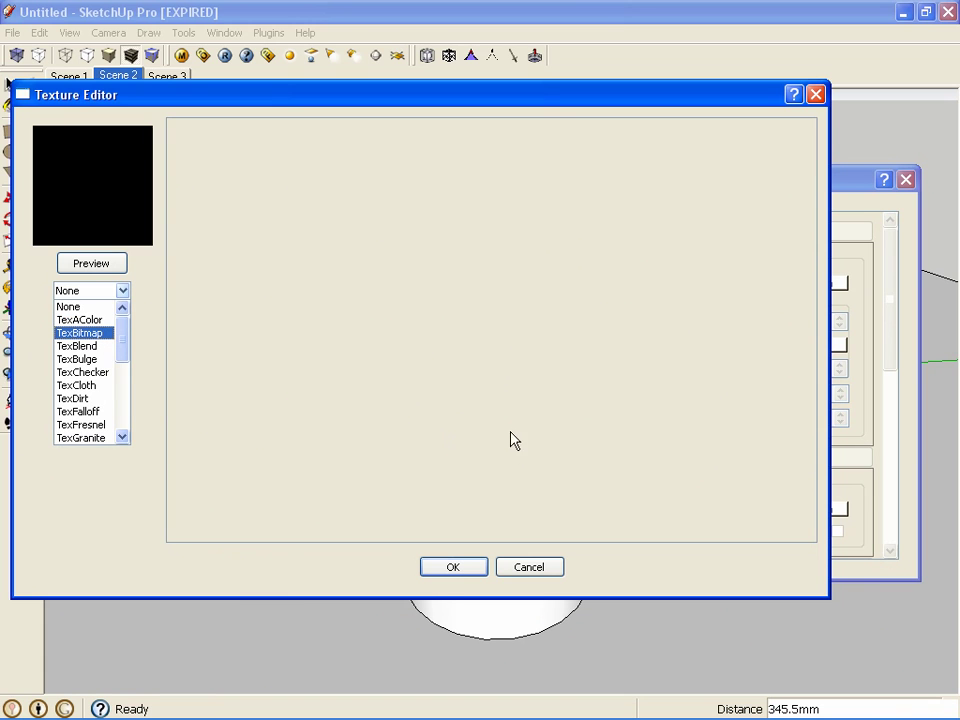
key("Return")
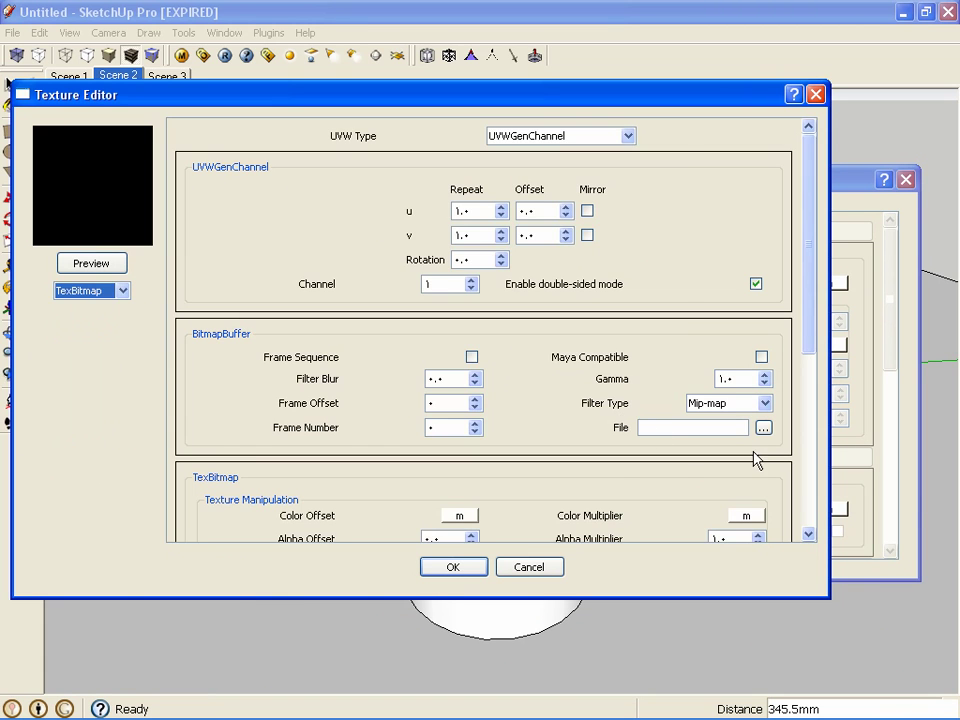
left_click(762, 430)
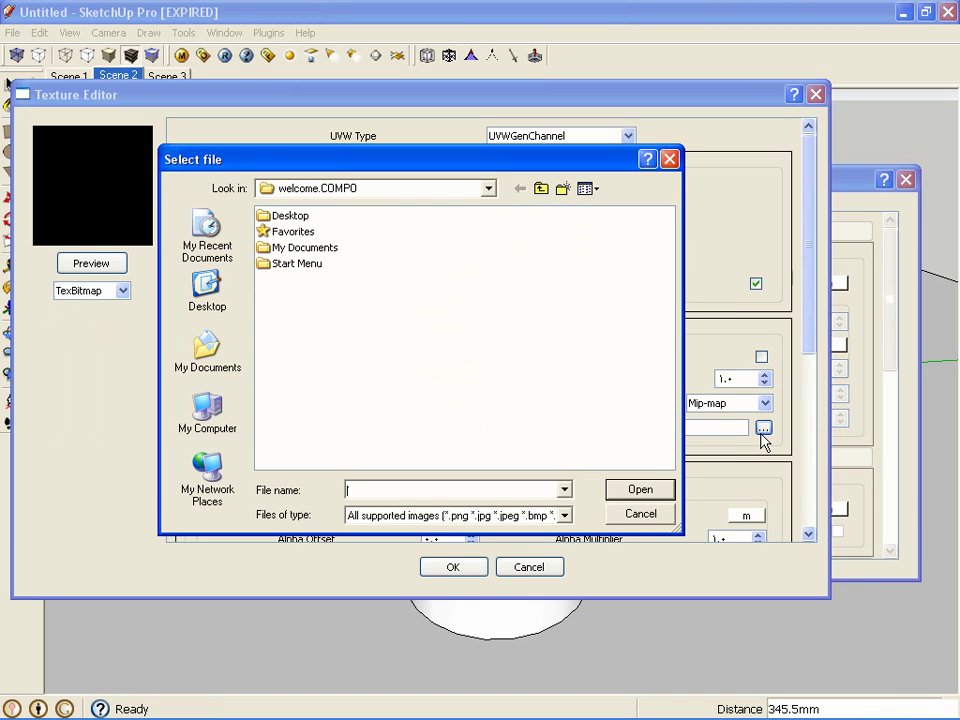
left_click(210, 370)
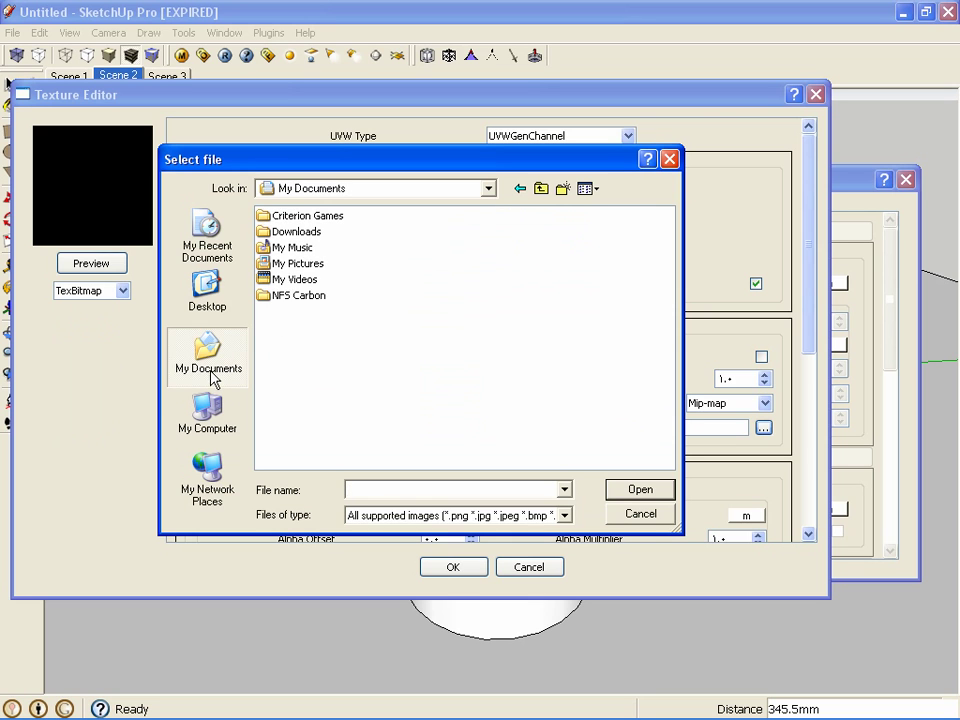
double_click(287, 263)
left_click_drag(664, 270, 664, 334)
left_click(465, 353)
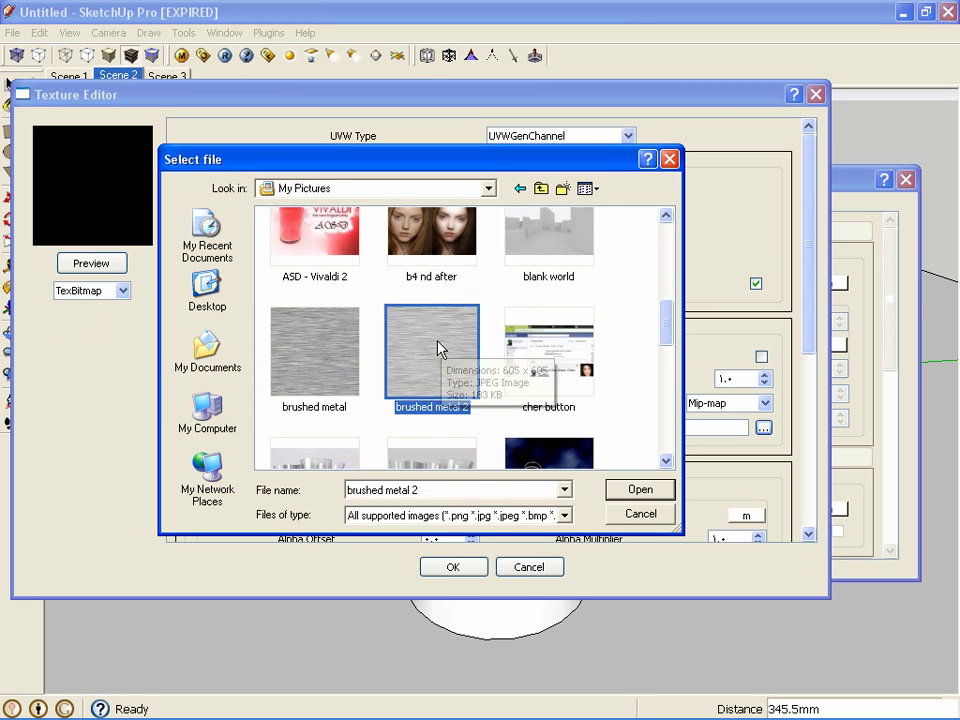
left_click(640, 490)
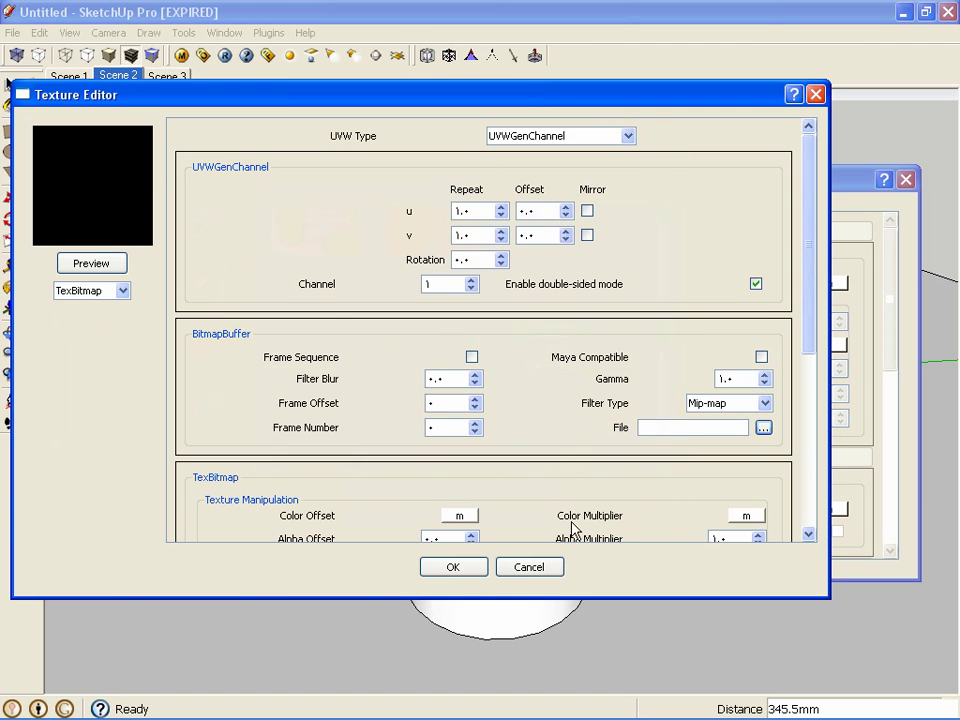
left_click(465, 568)
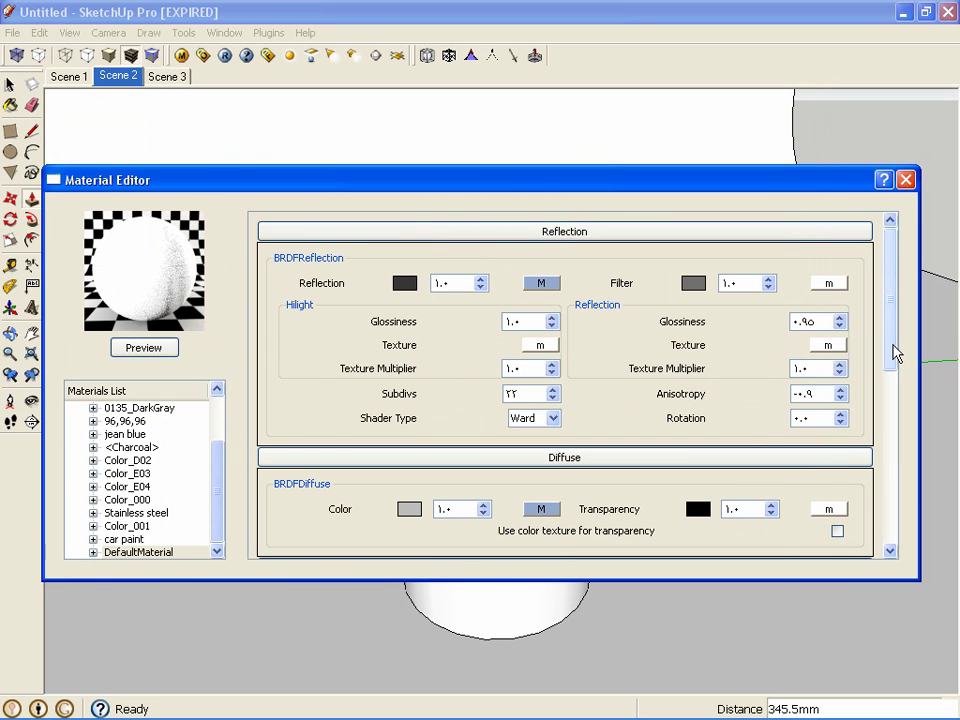
Step: Set the reflection filter colour to white and lower the highlight glossiness to 0.85
left_click(692, 283)
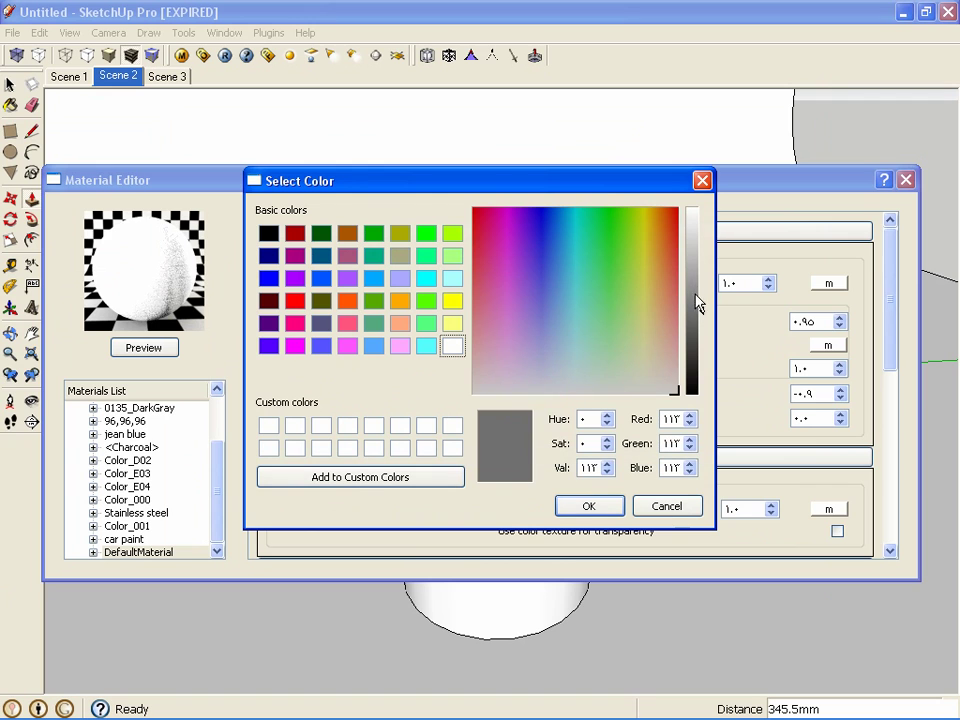
left_click_drag(697, 305, 703, 212)
left_click(604, 507)
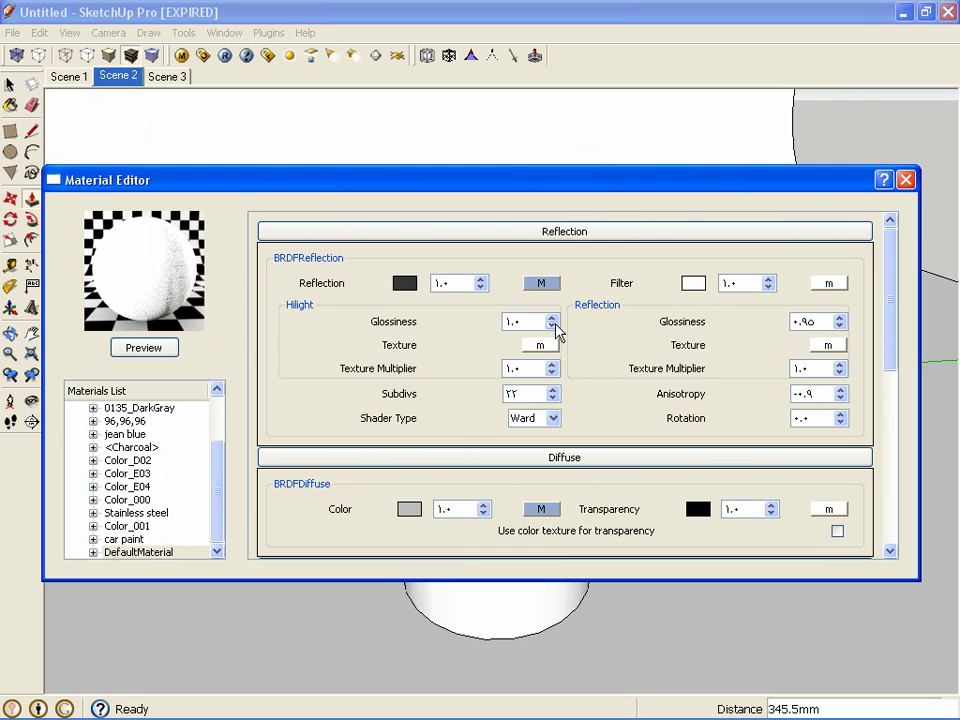
left_click(552, 326)
left_click(552, 326)
Step: Preview DefaultMaterial and compare its settings with those of the Stainless steel material
left_click(150, 350)
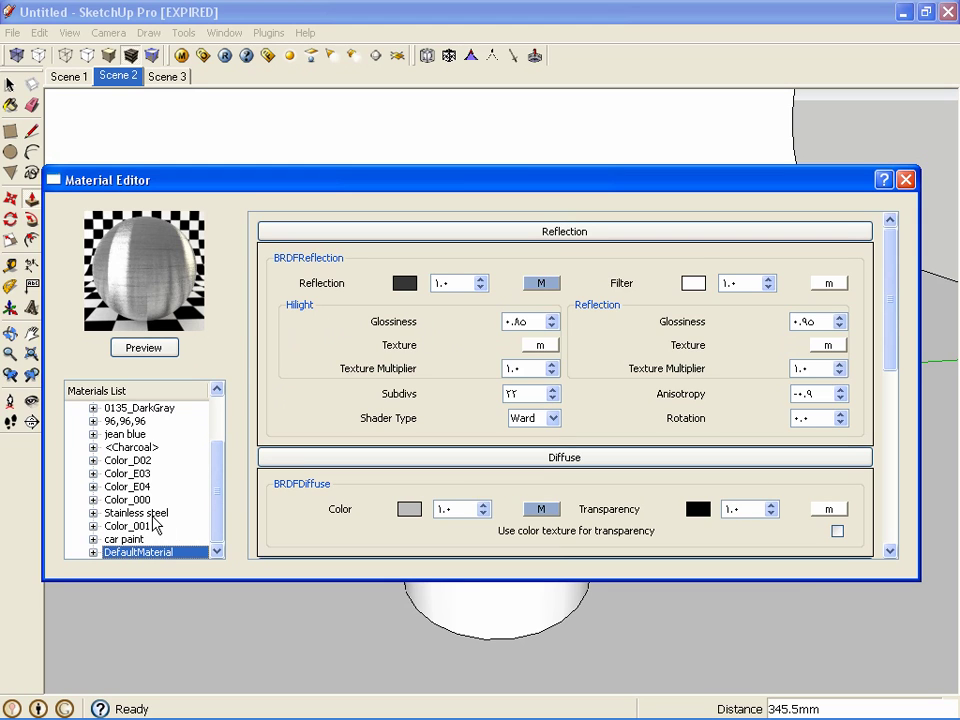
left_click(150, 513)
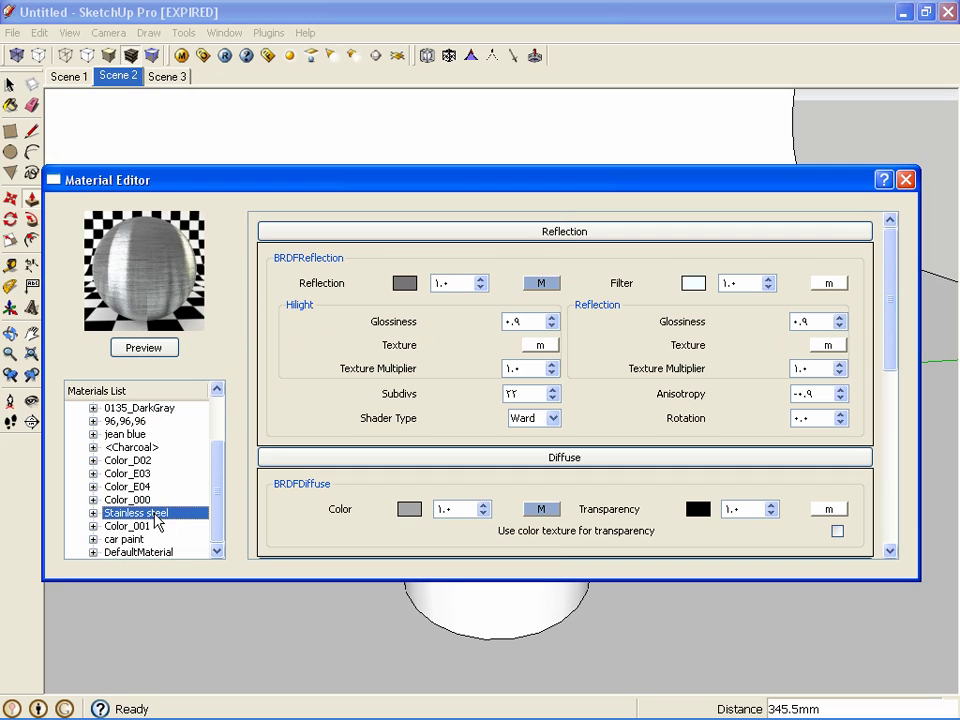
left_click(140, 552)
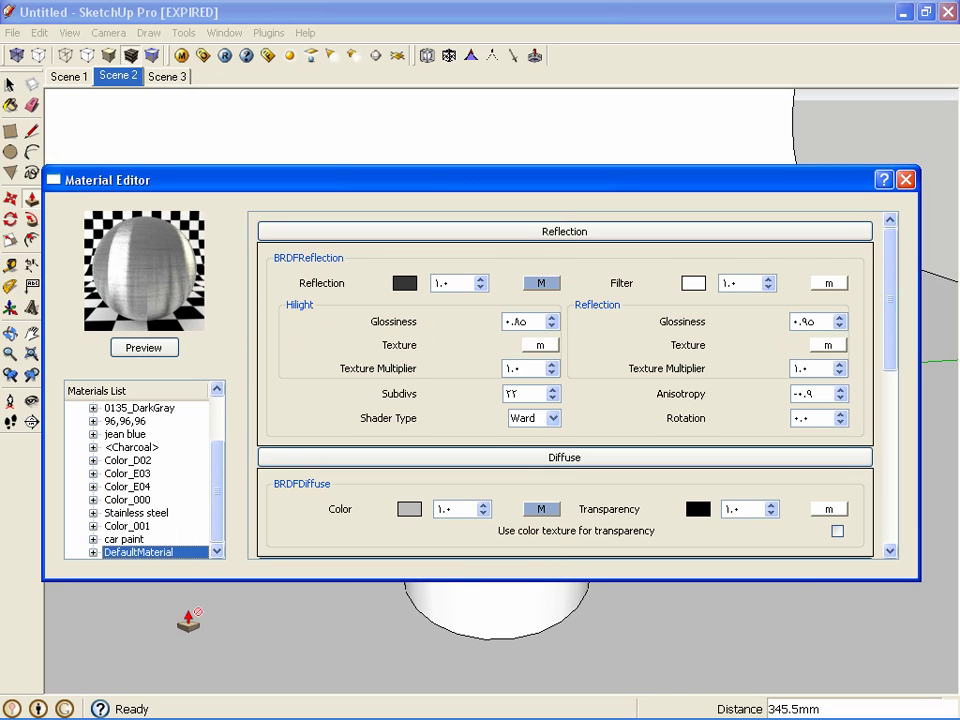
Step: Enable the bump map of DefaultMaterial and load the "brushed metal 2" image from My Pictures as its TexBitmap texture
left_click_drag(884, 350, 880, 522)
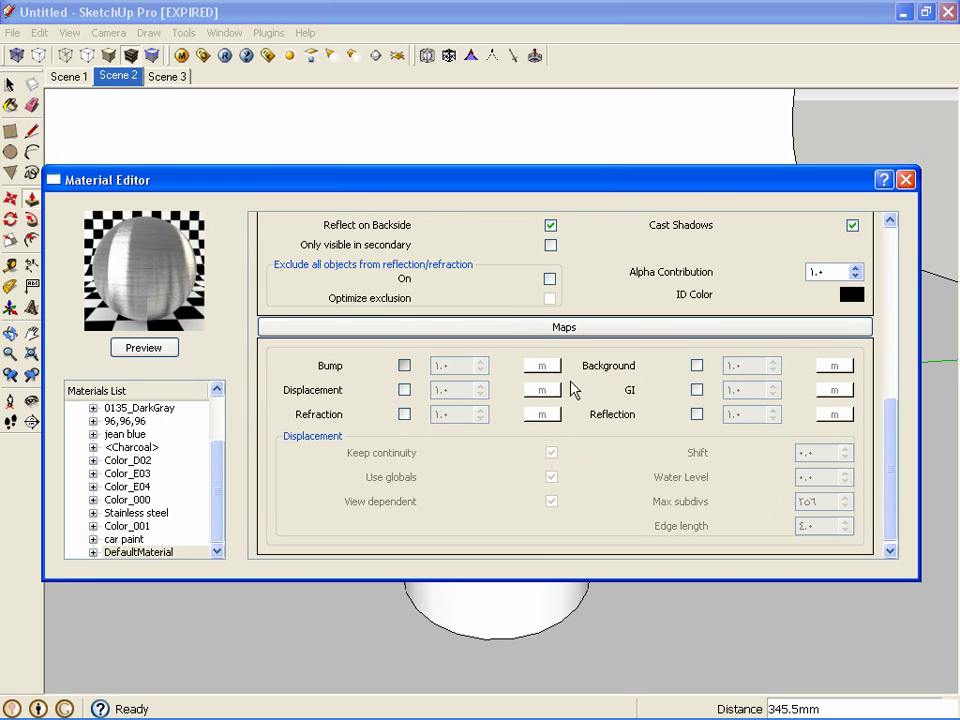
left_click(404, 365)
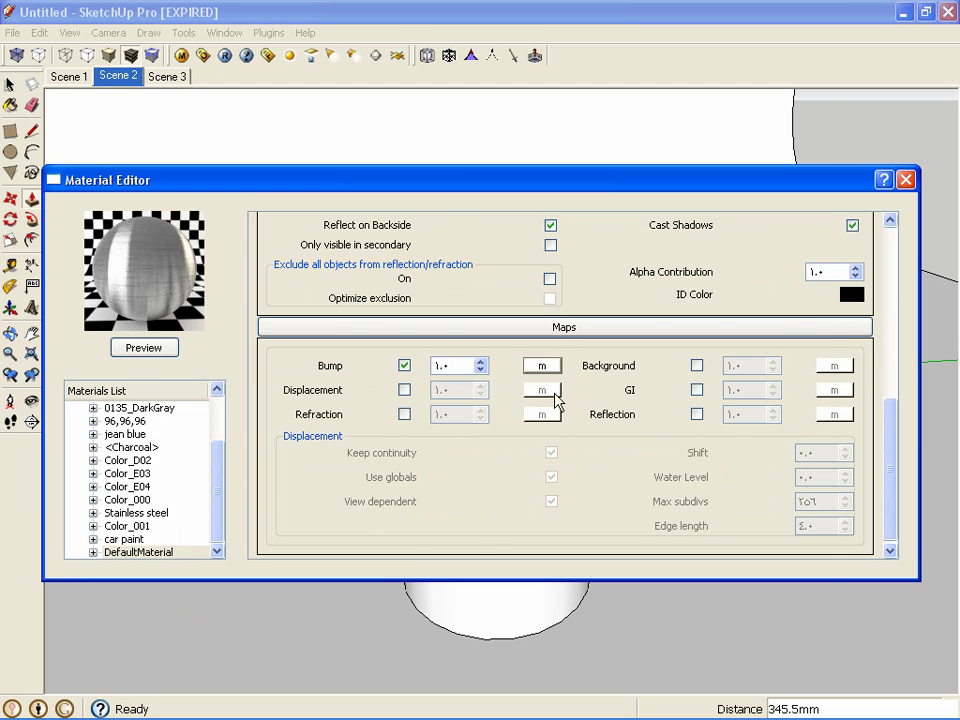
left_click(548, 364)
left_click(123, 292)
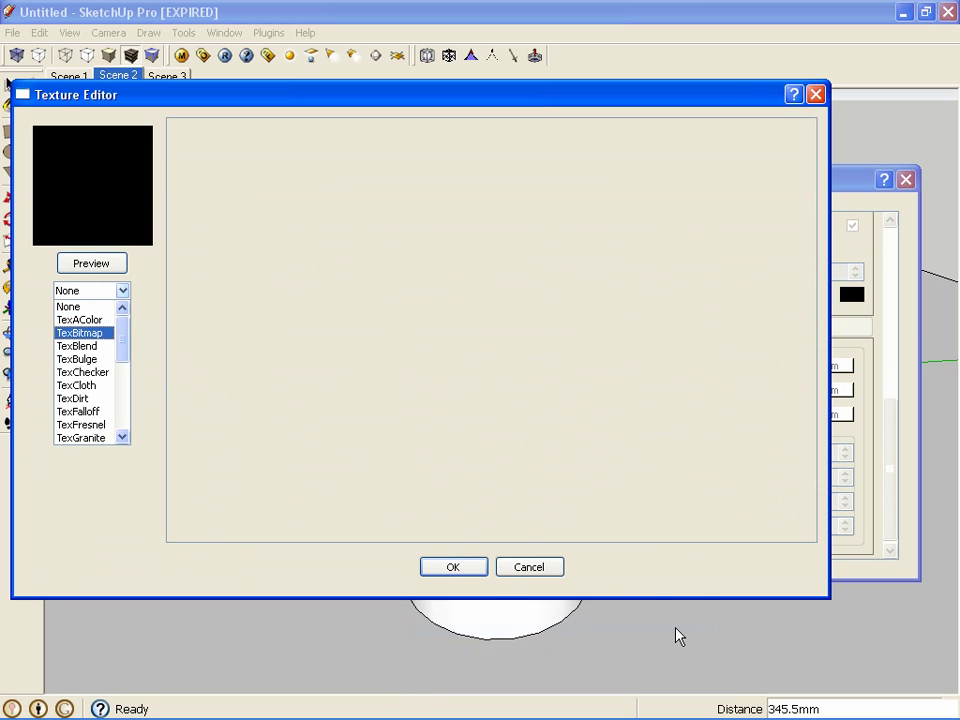
left_click(469, 567)
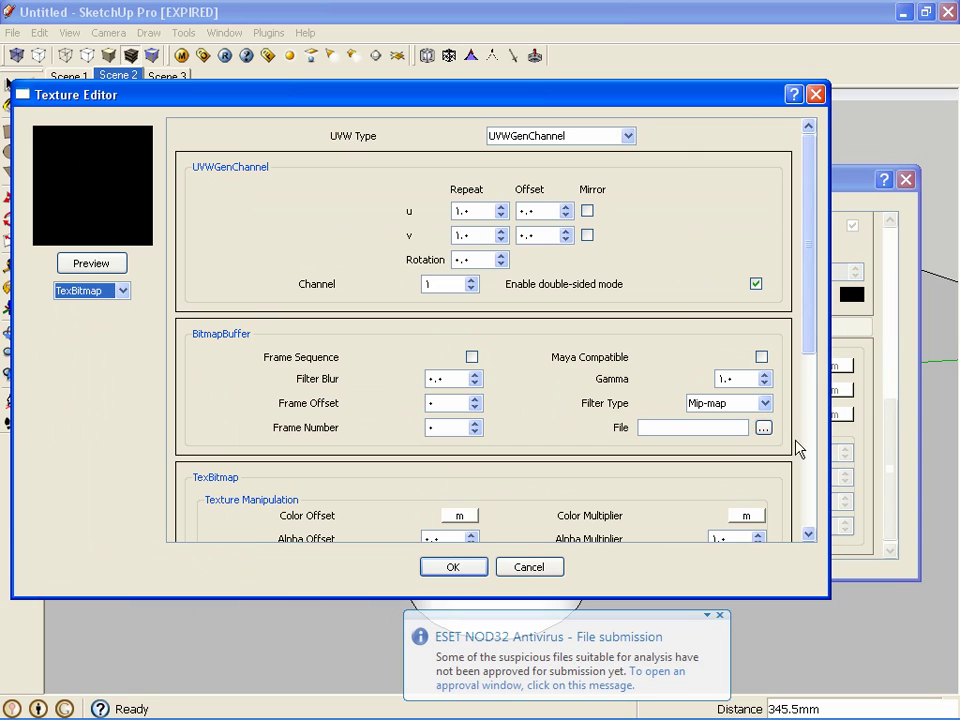
left_click(763, 428)
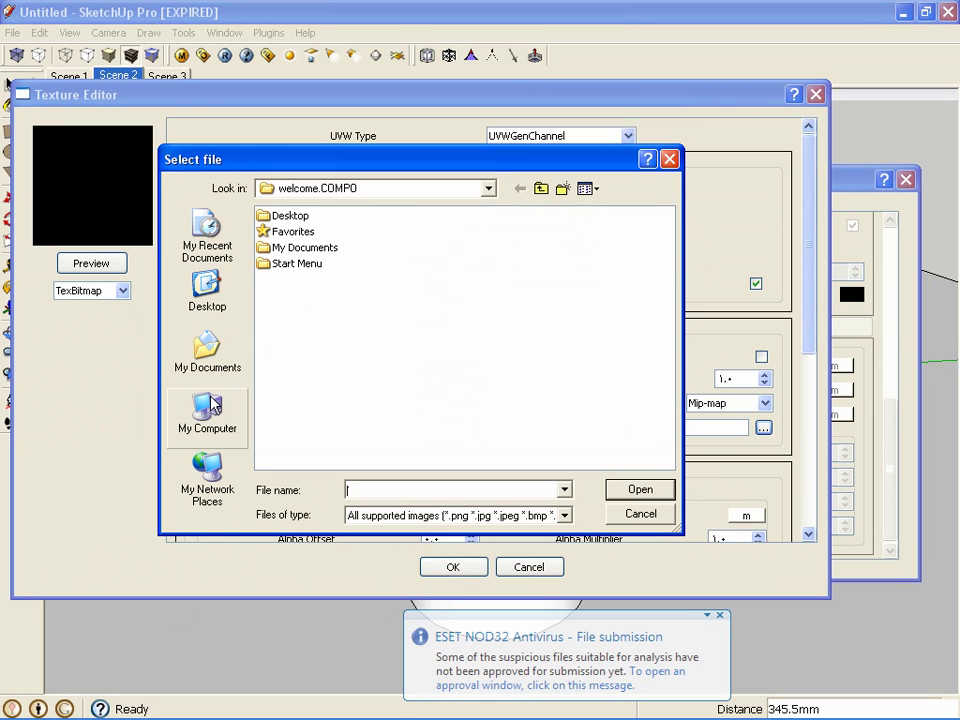
left_click(220, 372)
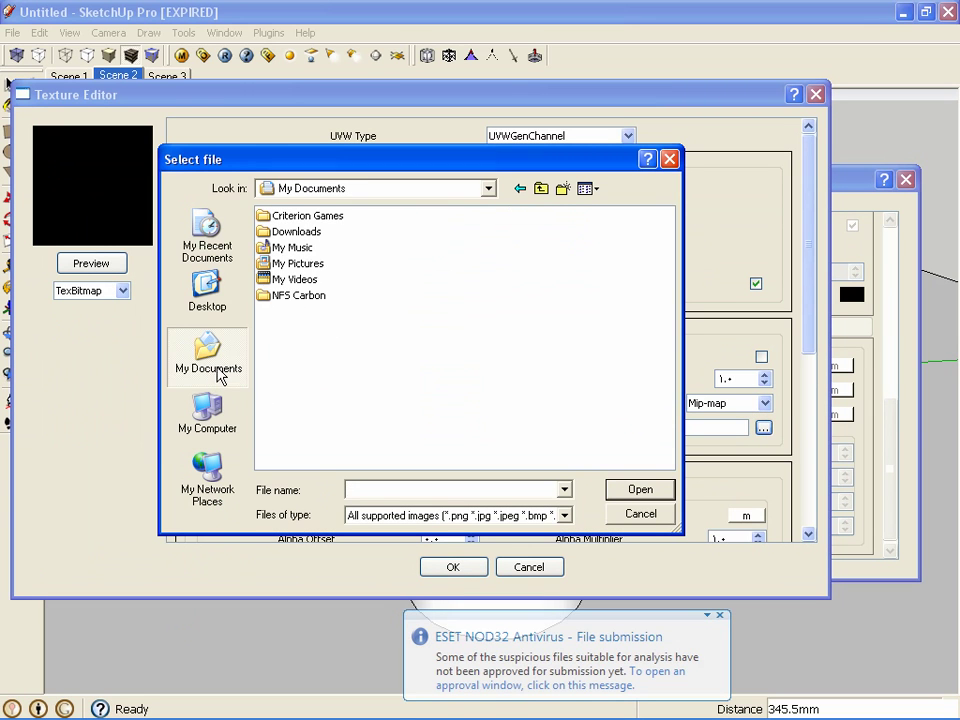
double_click(298, 264)
left_click_drag(664, 252, 660, 326)
left_click(414, 360)
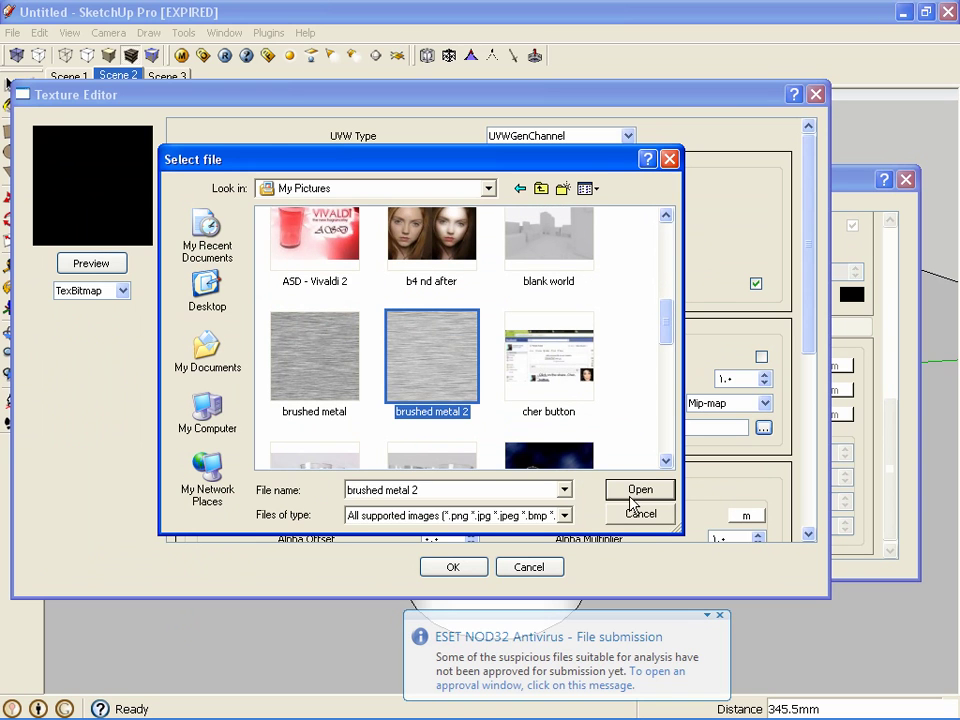
left_click(636, 512)
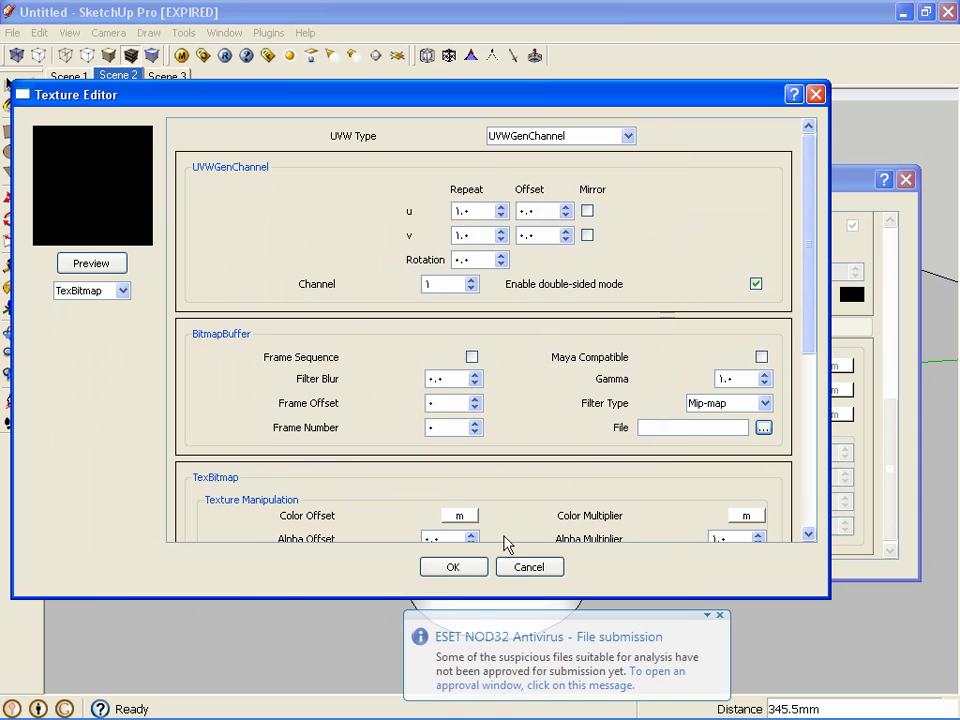
left_click(455, 567)
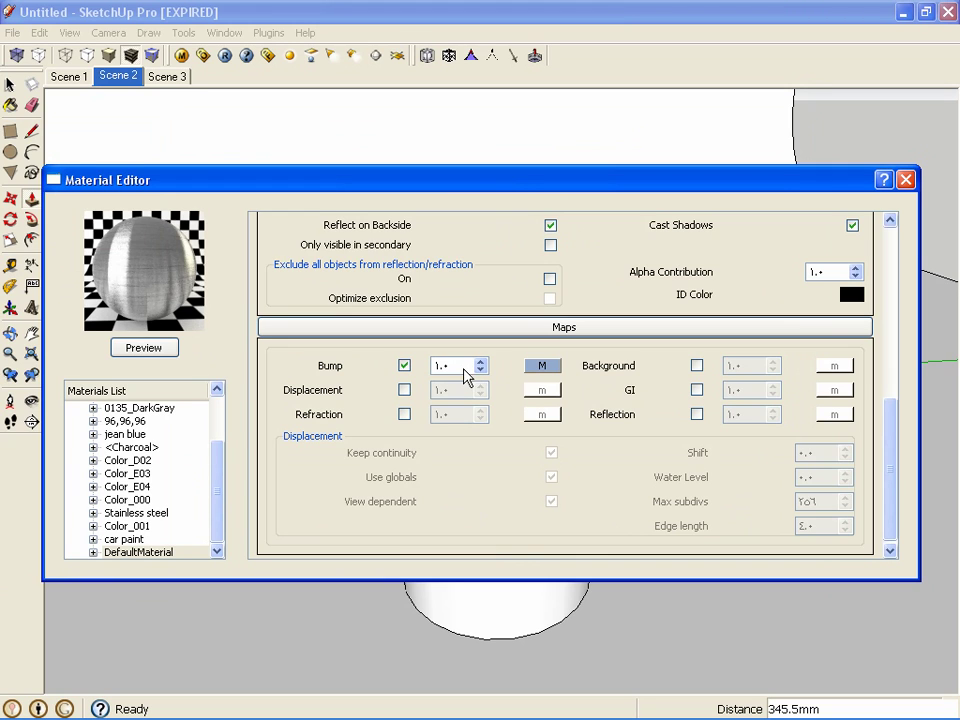
Step: Set the bump amount to 0.1 and turn the bump map off
left_click_drag(465, 377, 432, 372)
type("1")
left_click(404, 365)
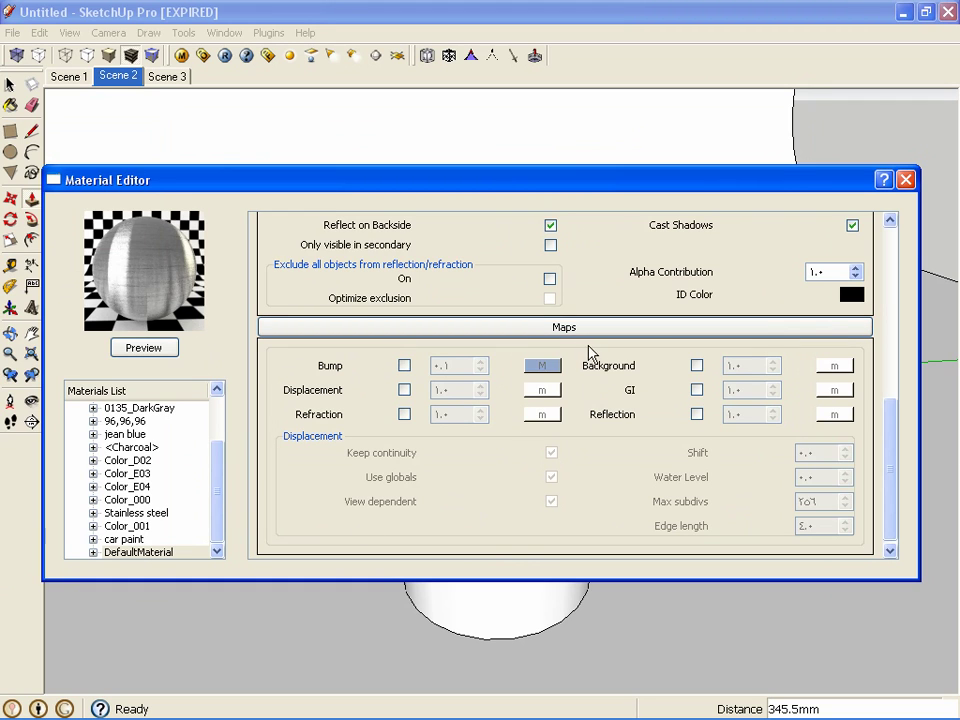
Step: Paint the cylinder's side and top face with DefaultMaterial, closing the Materials window and the Material Editor when done
left_click_drag(252, 186, 790, 290)
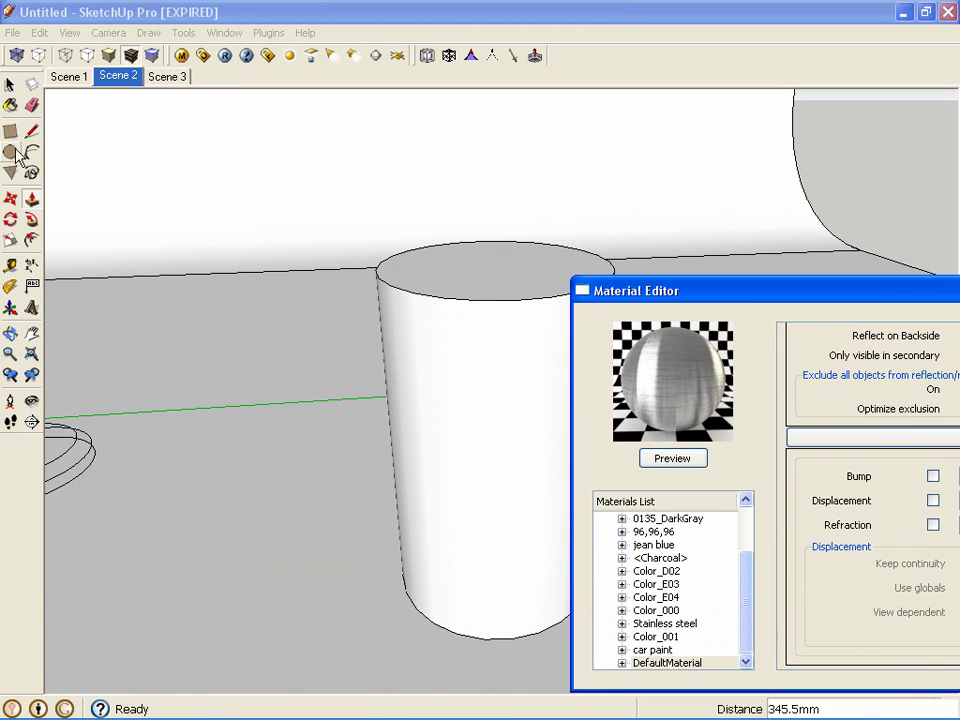
left_click(10, 104)
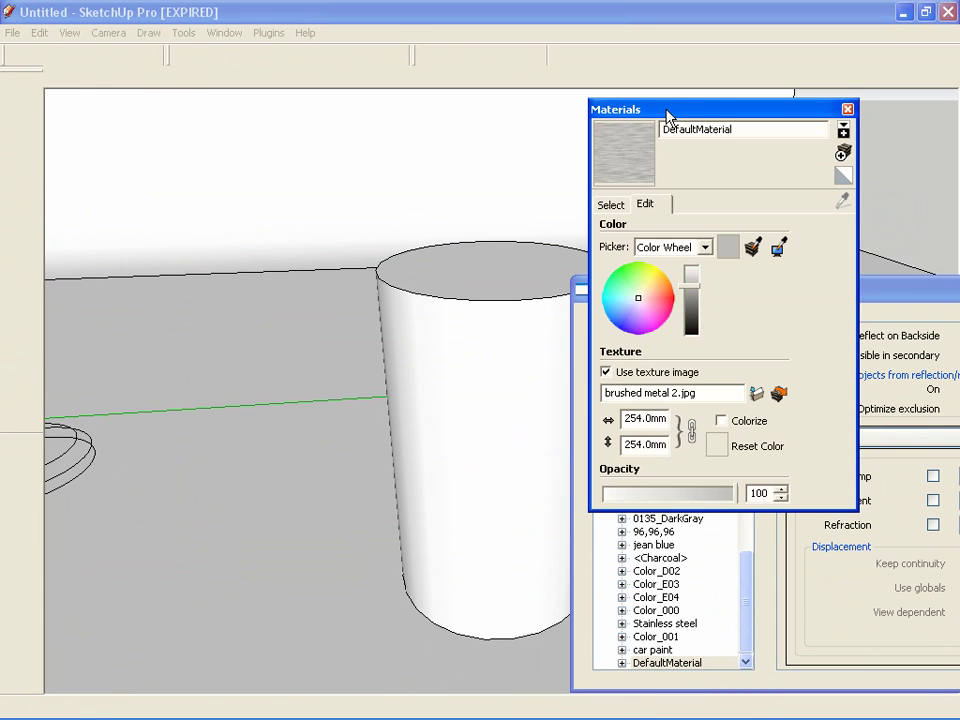
left_click_drag(668, 115, 742, 93)
left_click(520, 341)
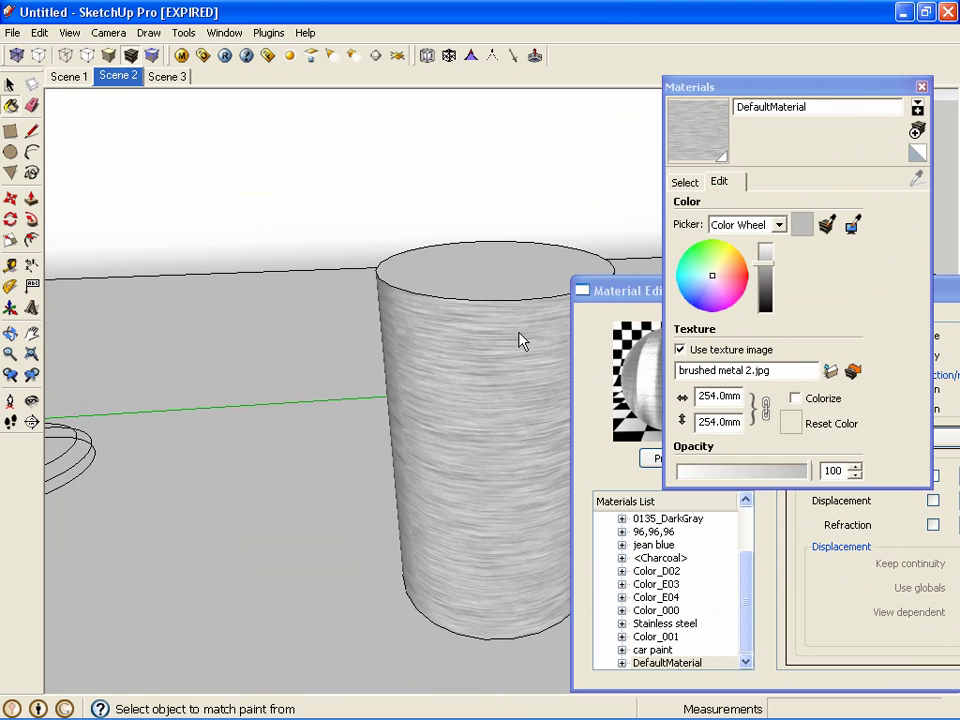
left_click(501, 281)
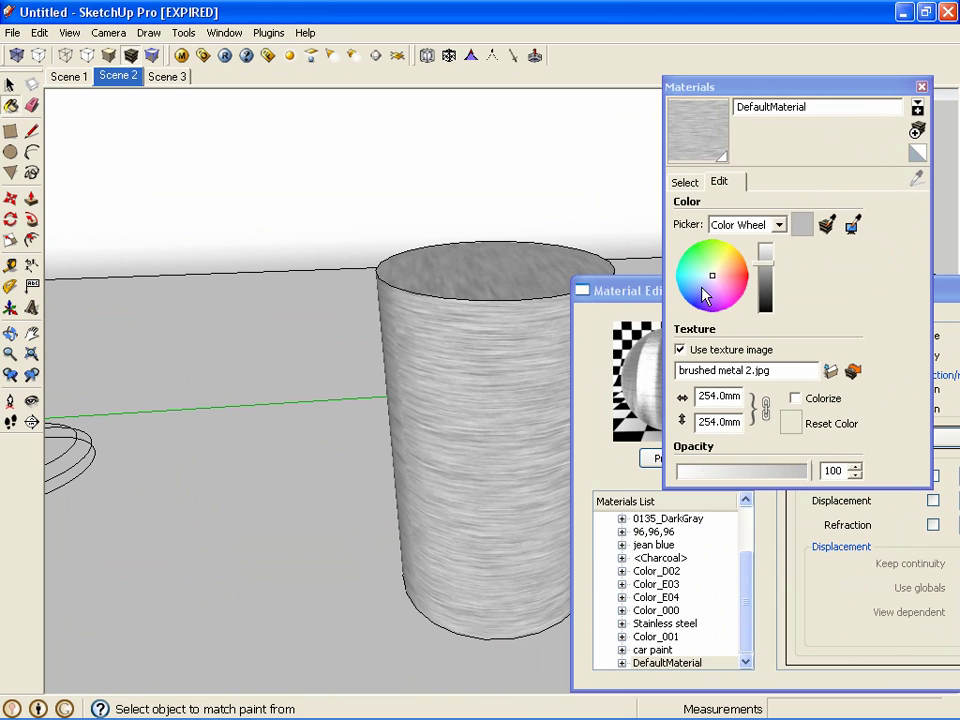
left_click(922, 90)
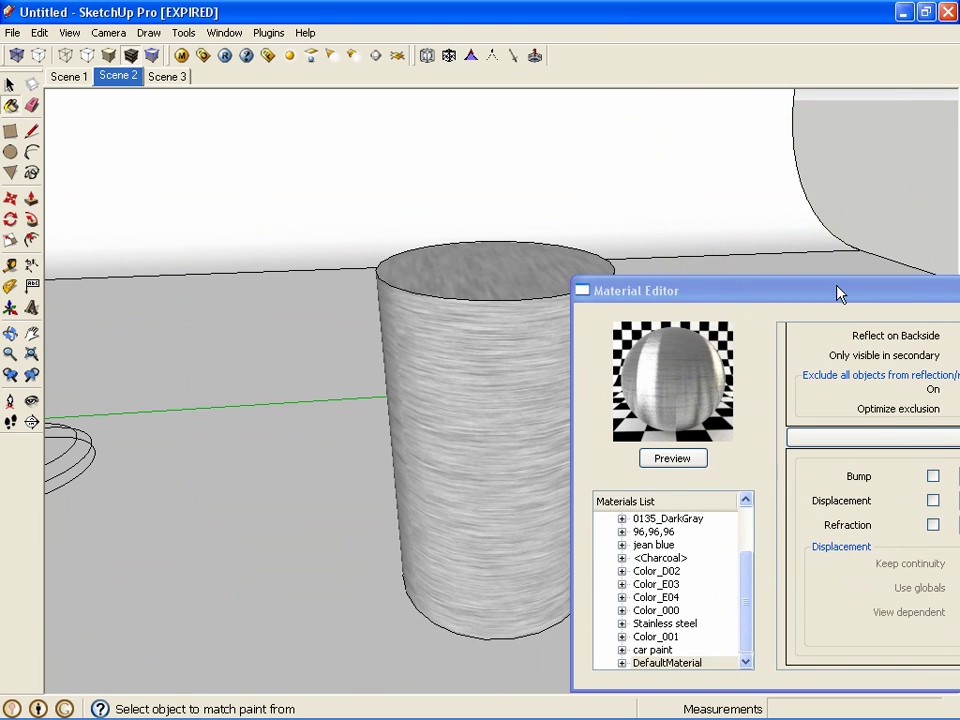
left_click_drag(840, 293, 403, 272)
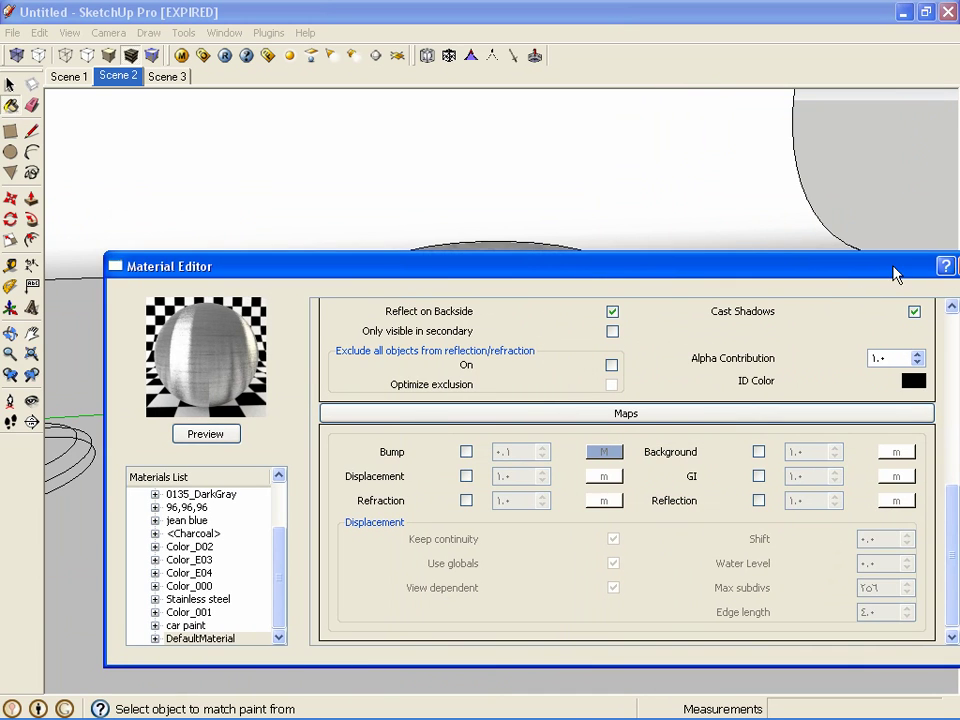
left_click_drag(900, 285, 845, 273)
left_click(887, 268)
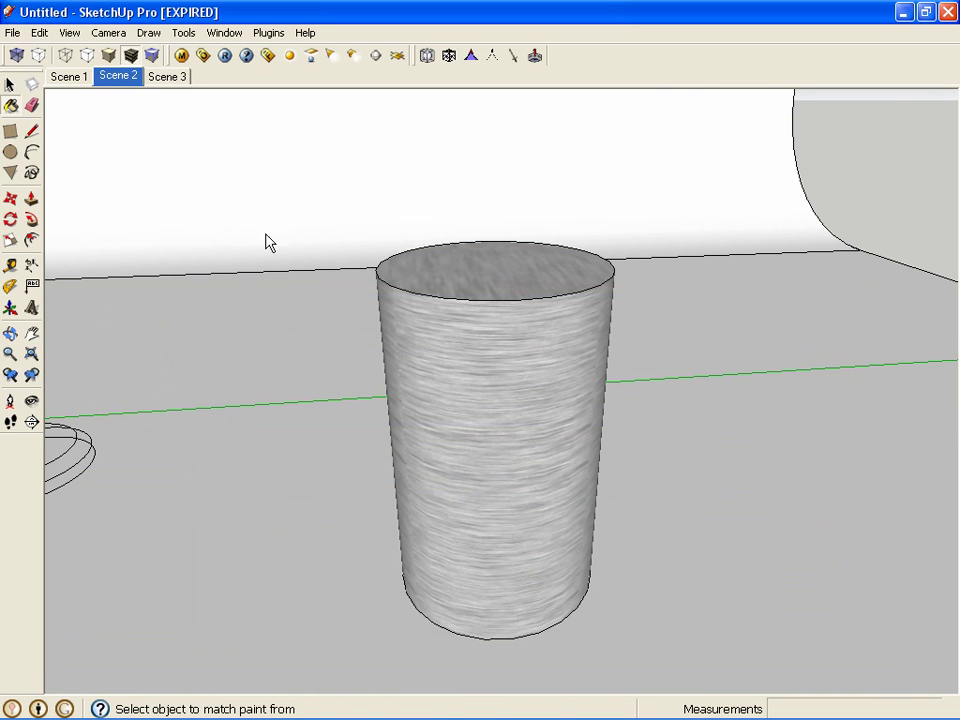
Step: Orbit to a low view of the cylinder's side and start a V-Ray render of it
left_click(10, 85)
middle_click_drag(545, 404, 333, 349)
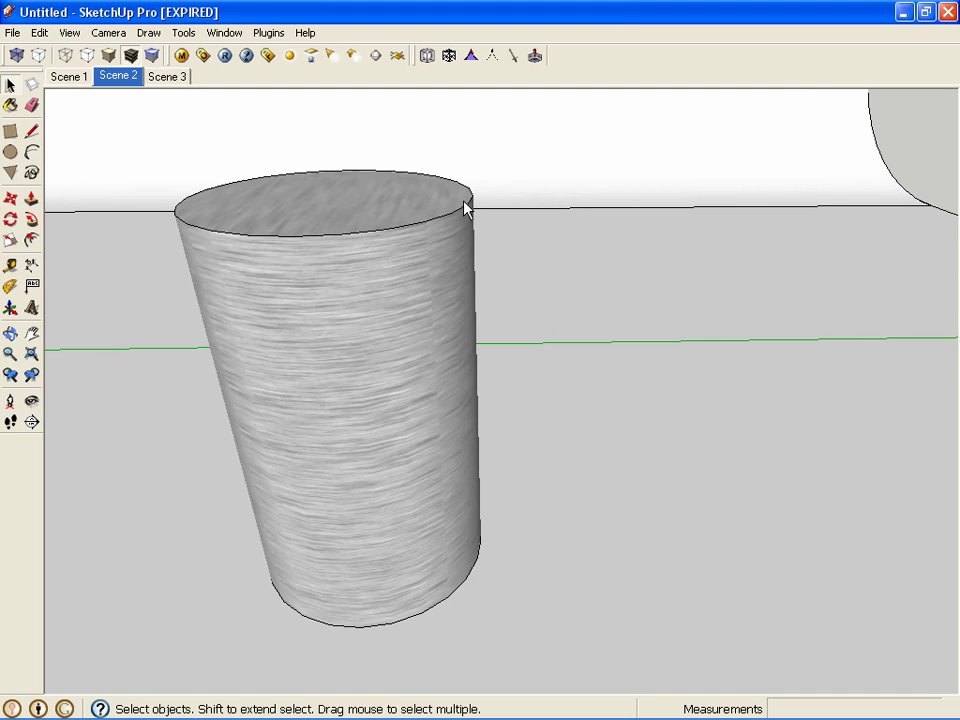
middle_click_drag(478, 356, 489, 262)
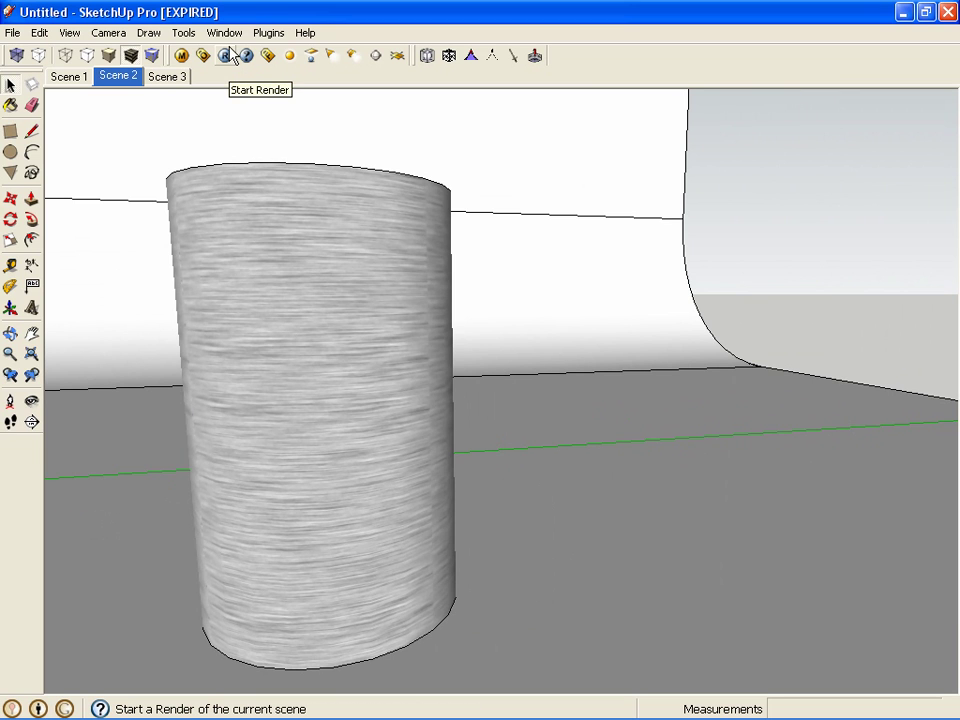
left_click(228, 56)
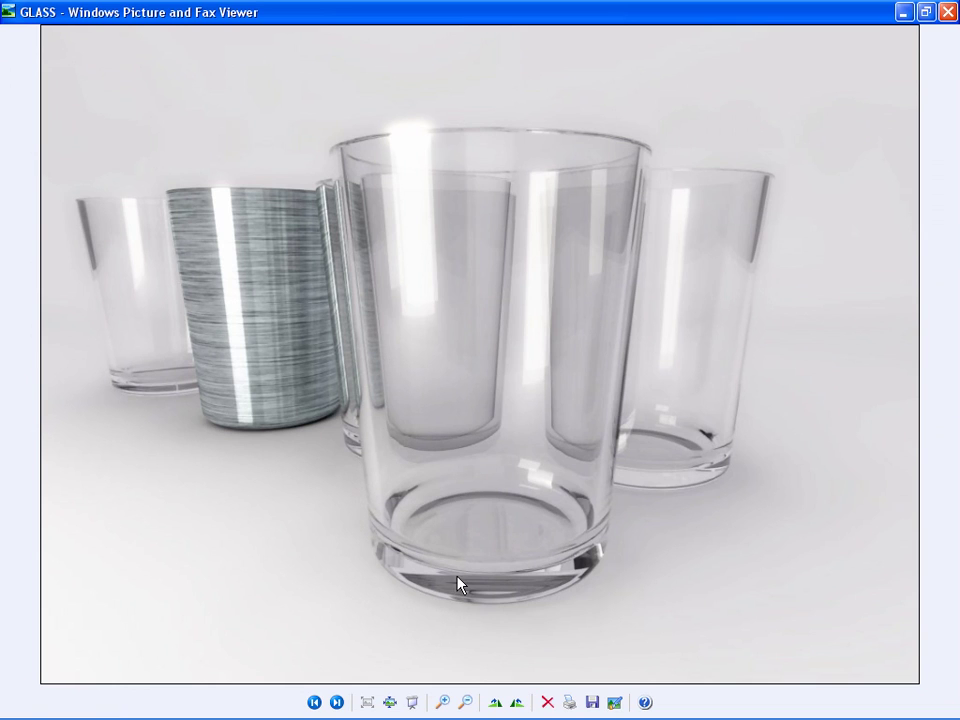
Step: View the "glass 2" reference render in the picture viewer, then return to the cylinder model in SketchUp
left_click(337, 702)
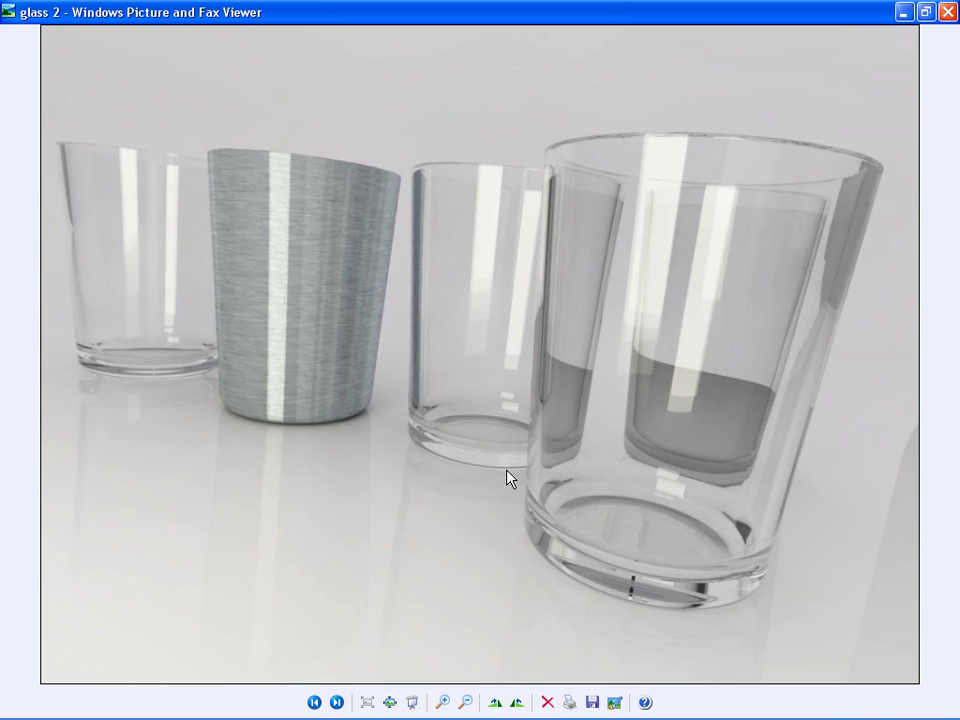
key("alt+Tab")
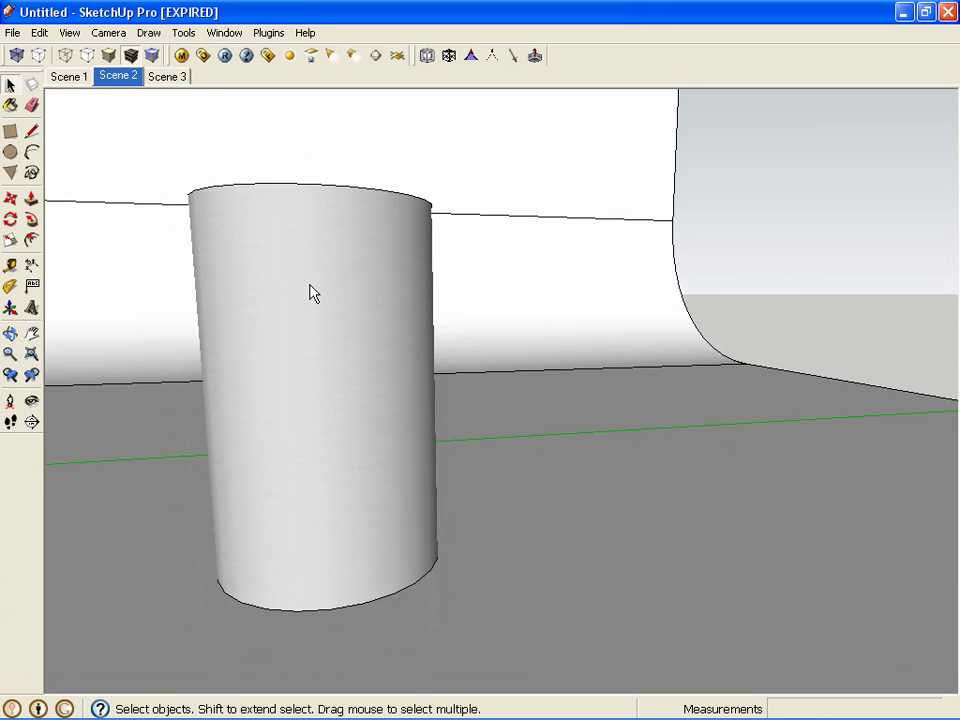
key("o")
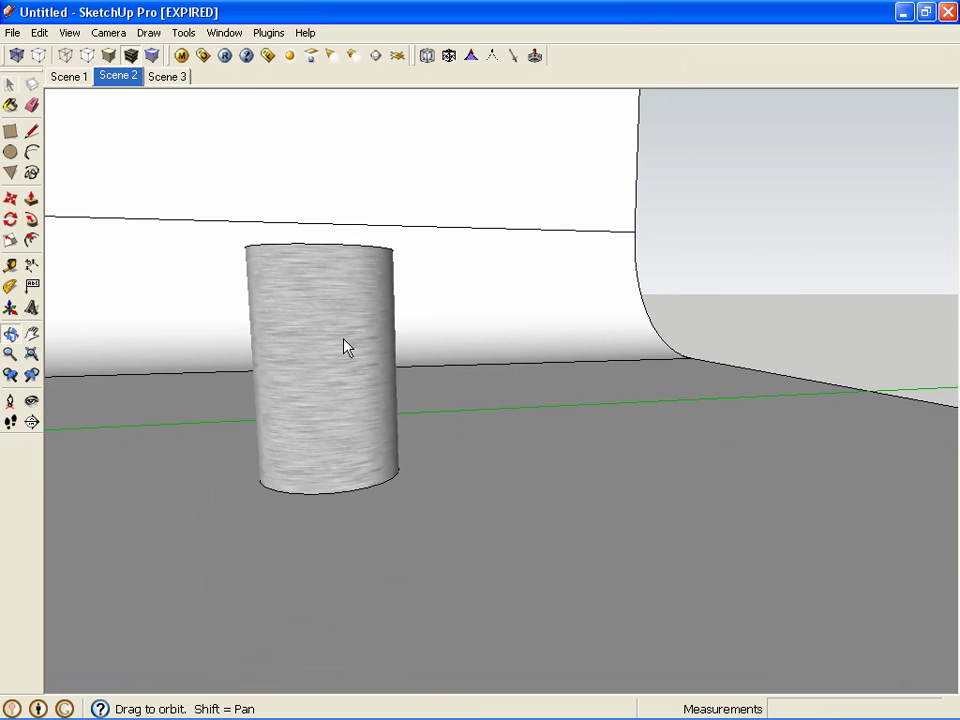
Step: Draw a horizontal line in front of the cylinder and a vertical line about 509 mm tall from its end
left_click_drag(344, 347, 386, 489)
key("space")
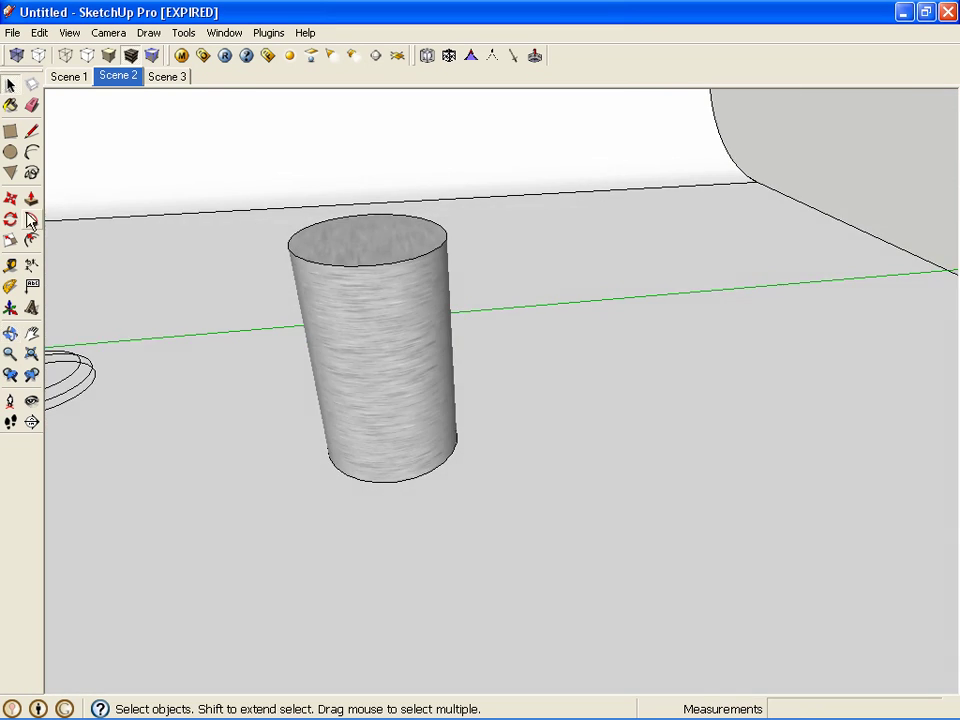
left_click(31, 130)
left_click(241, 618)
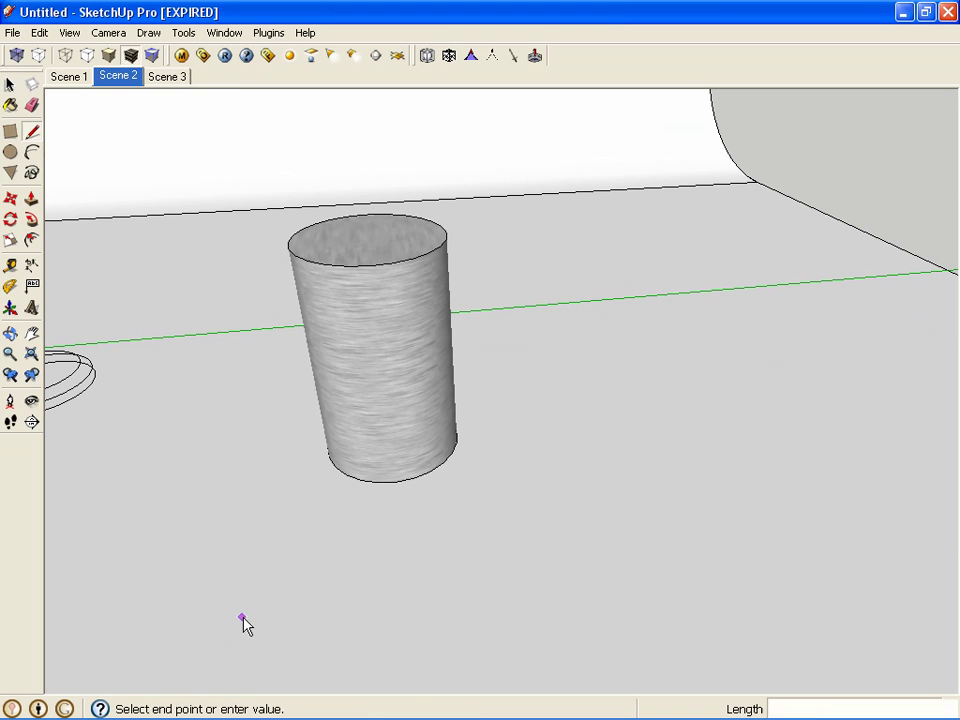
left_click(487, 617)
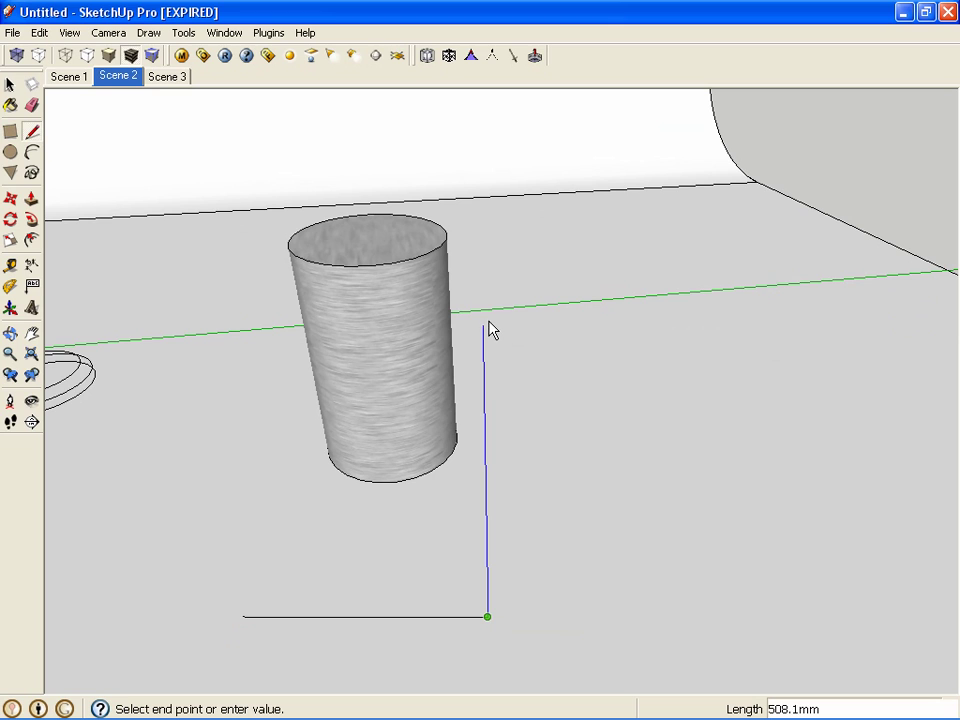
left_click(290, 328)
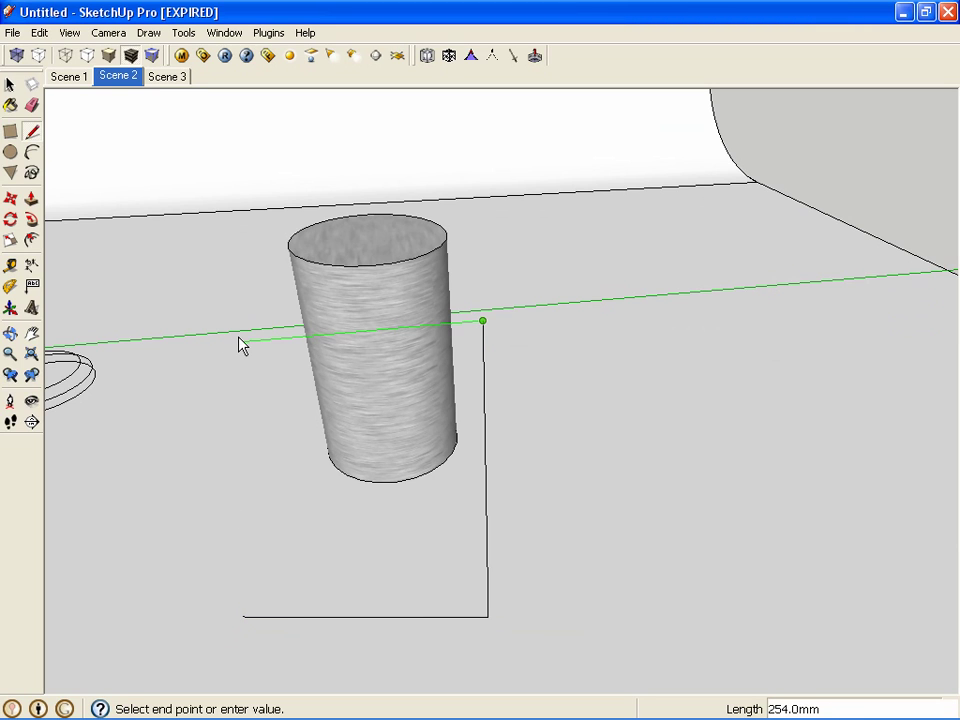
key("Escape")
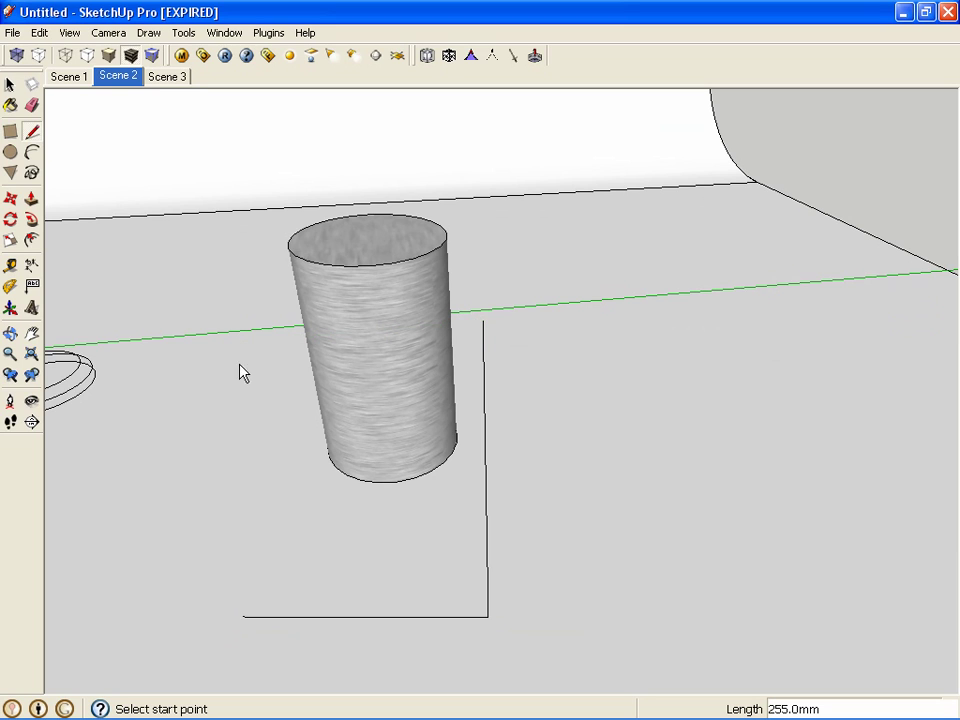
Step: Copy the horizontal base line up to the upper endpoint of the vertical line
left_click(10, 84)
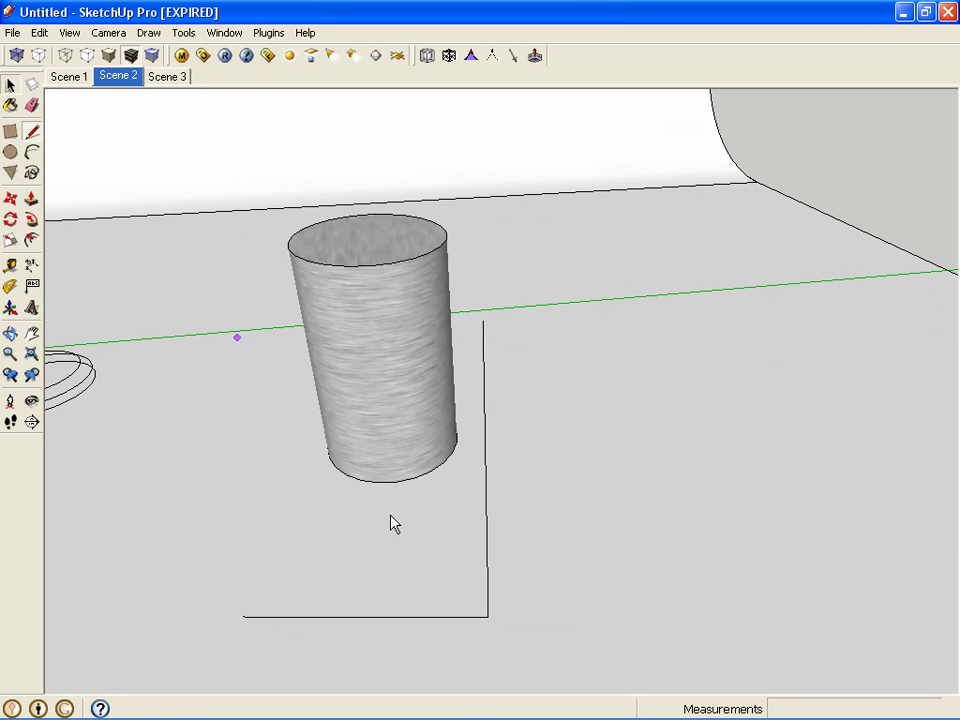
left_click(462, 618)
key("m")
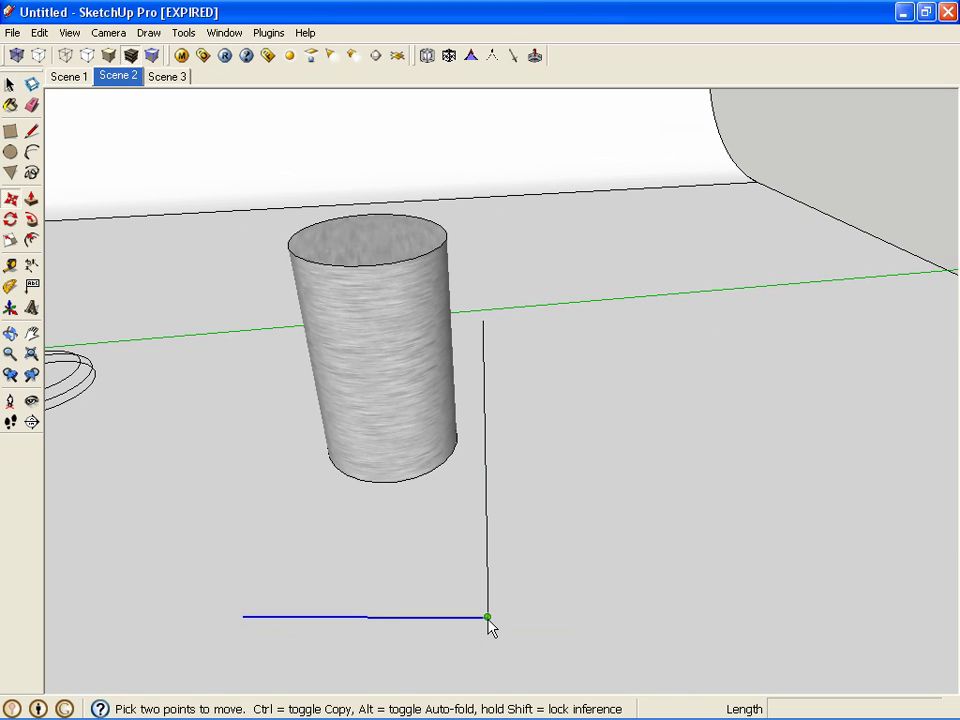
left_click(487, 618)
key("ctrl")
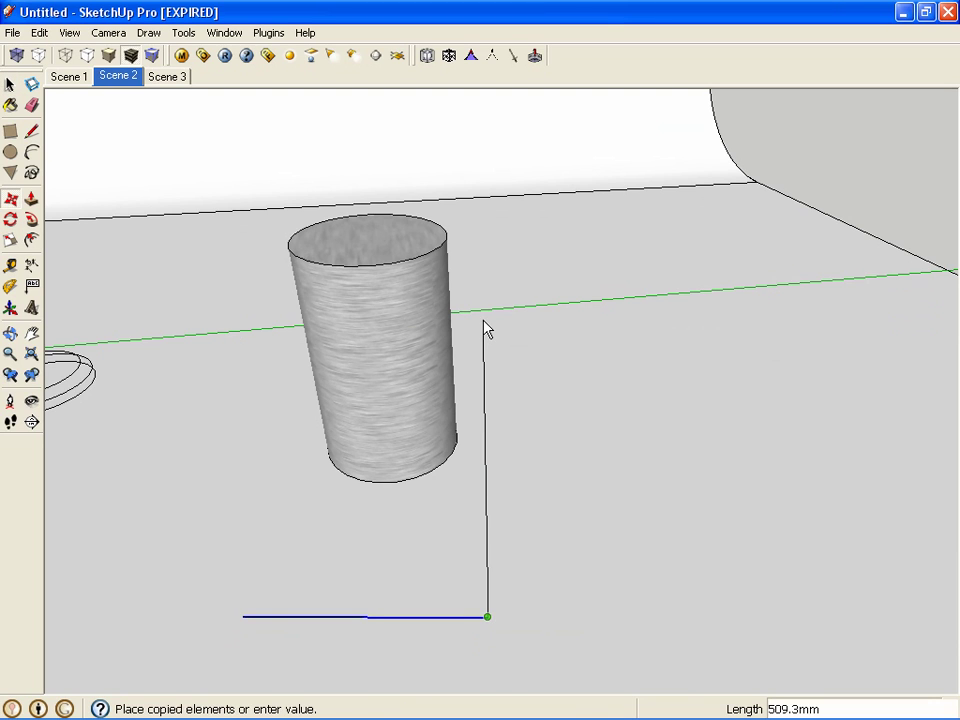
left_click(483, 322)
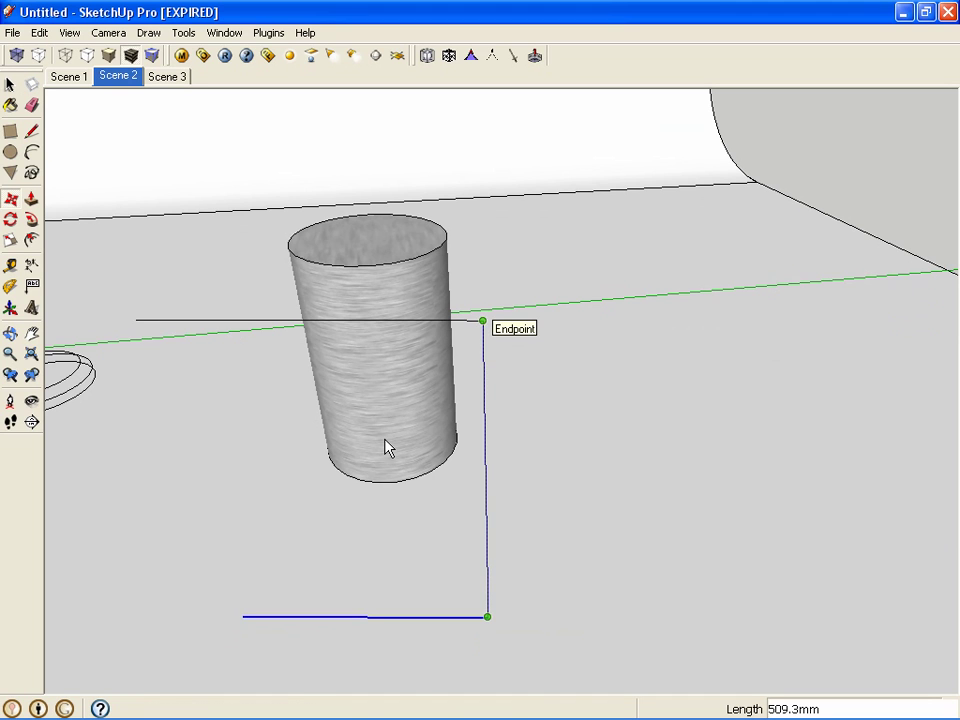
Step: Connect the free ends of the two parallel lines to close the upright rectangular face in front of the cylinder
mouse_move(395, 490)
middle_mouse_down()
mouse_move(396, 474)
mouse_move(60, 200)
middle_mouse_up()
left_click(31, 131)
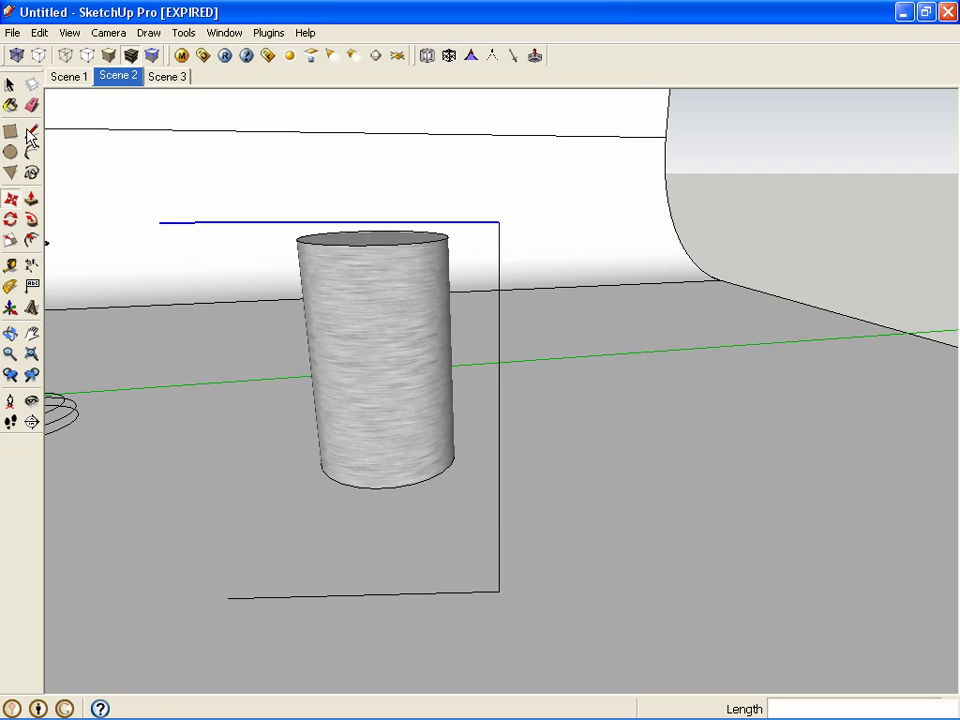
left_click(159, 222)
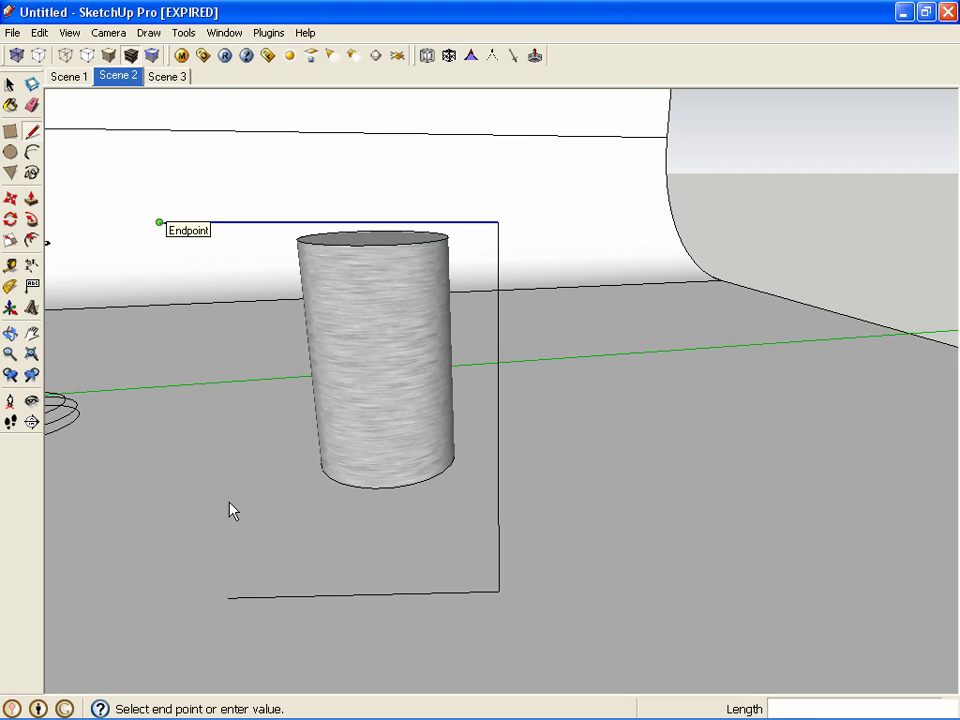
left_click(227, 598)
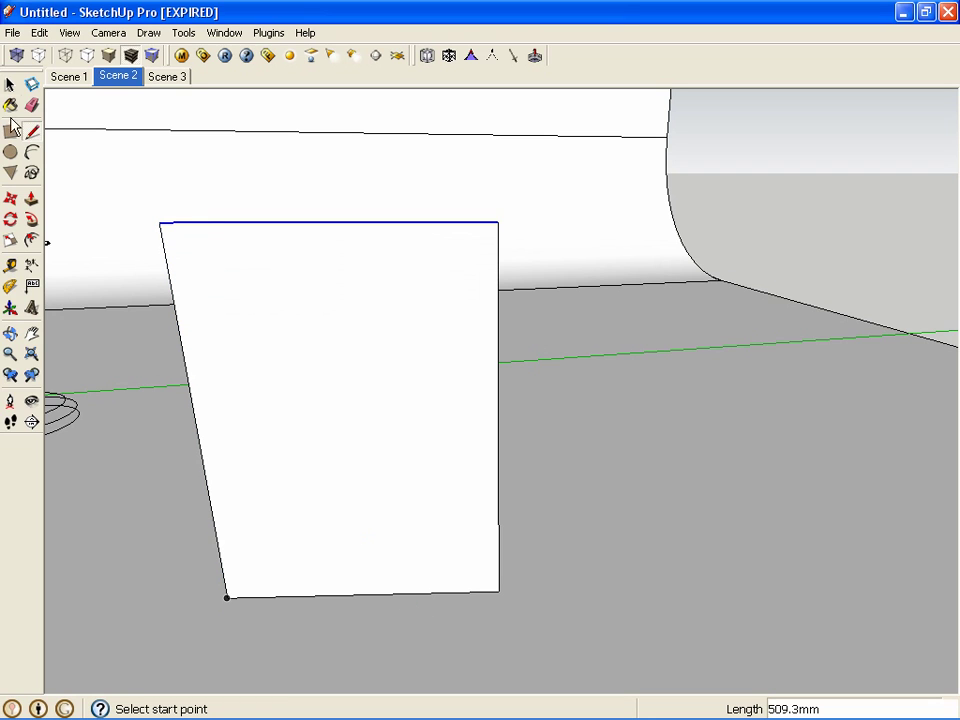
Step: Paint the upright rectangular face with DefaultMaterial and close the Materials window
left_click(10, 85)
key("o")
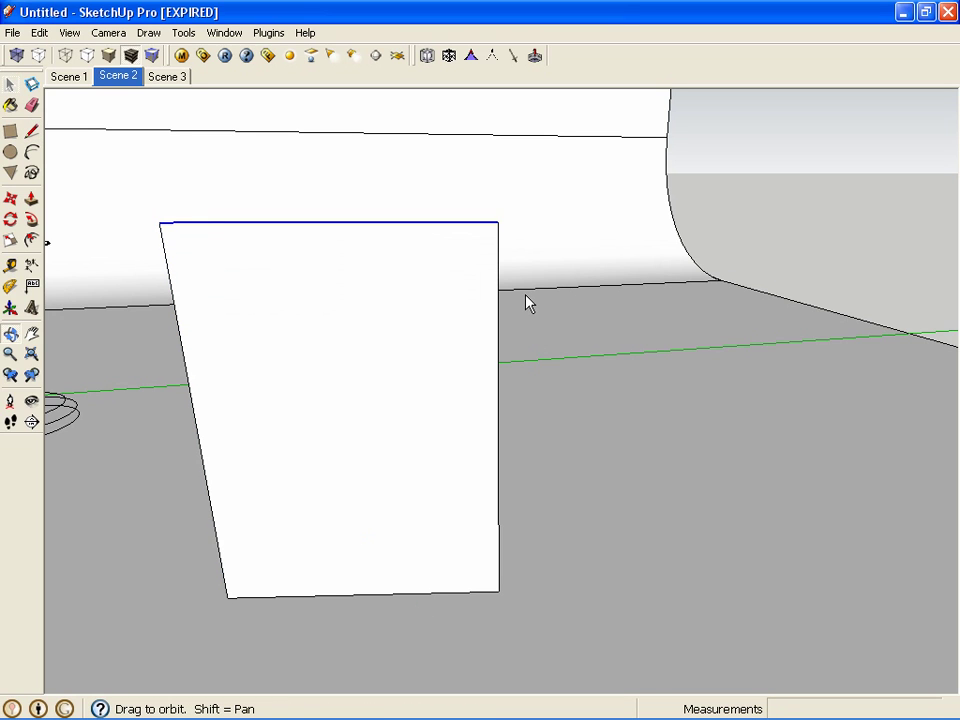
left_click_drag(476, 332, 452, 334)
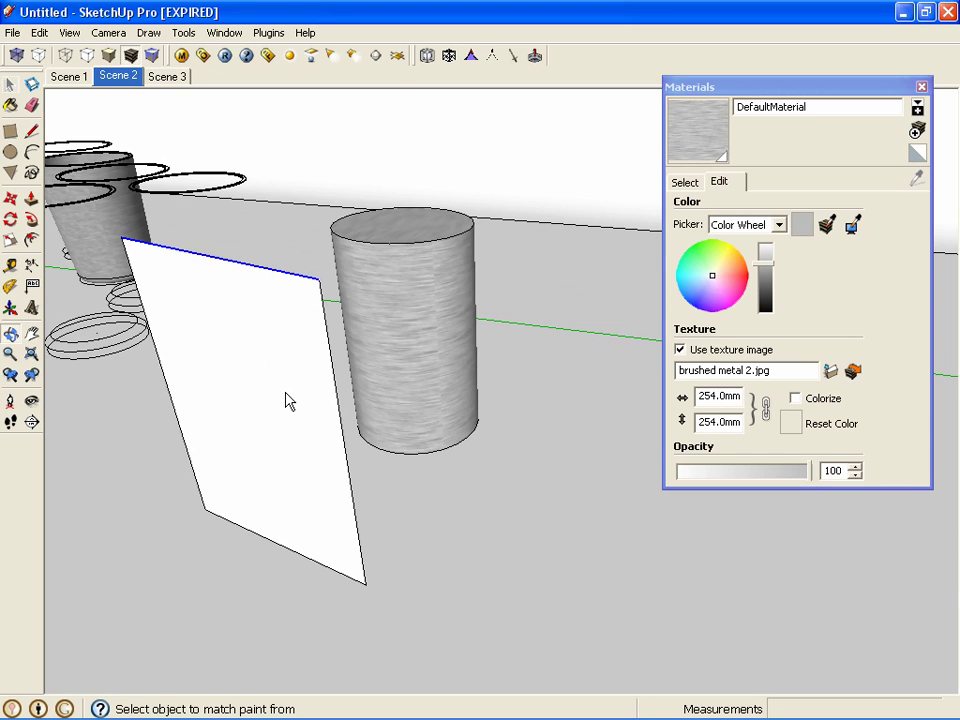
left_click(302, 360)
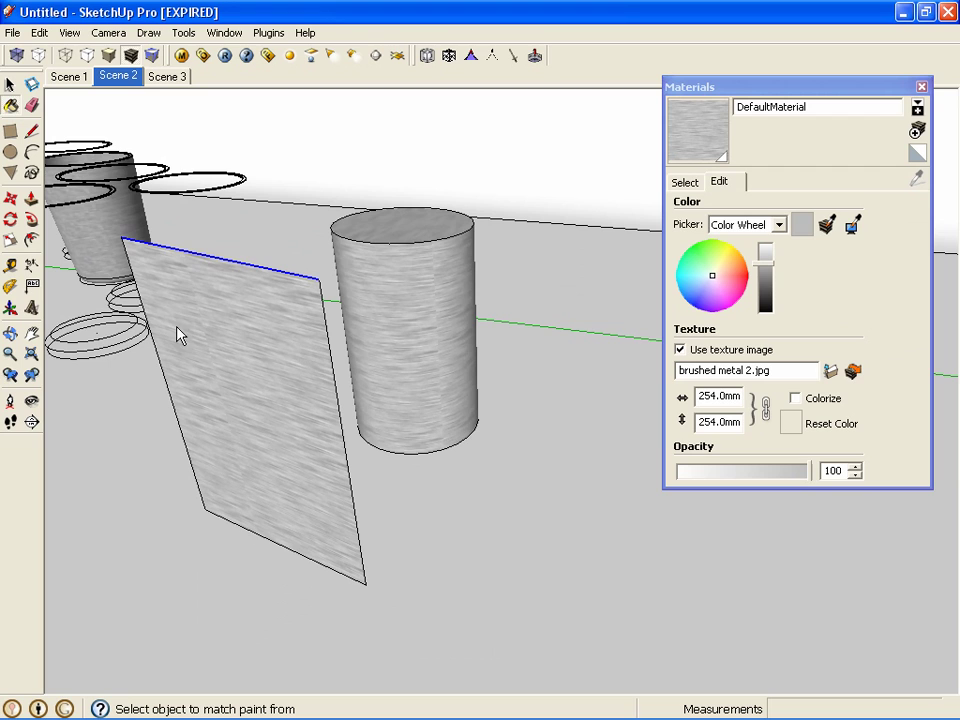
left_click(921, 88)
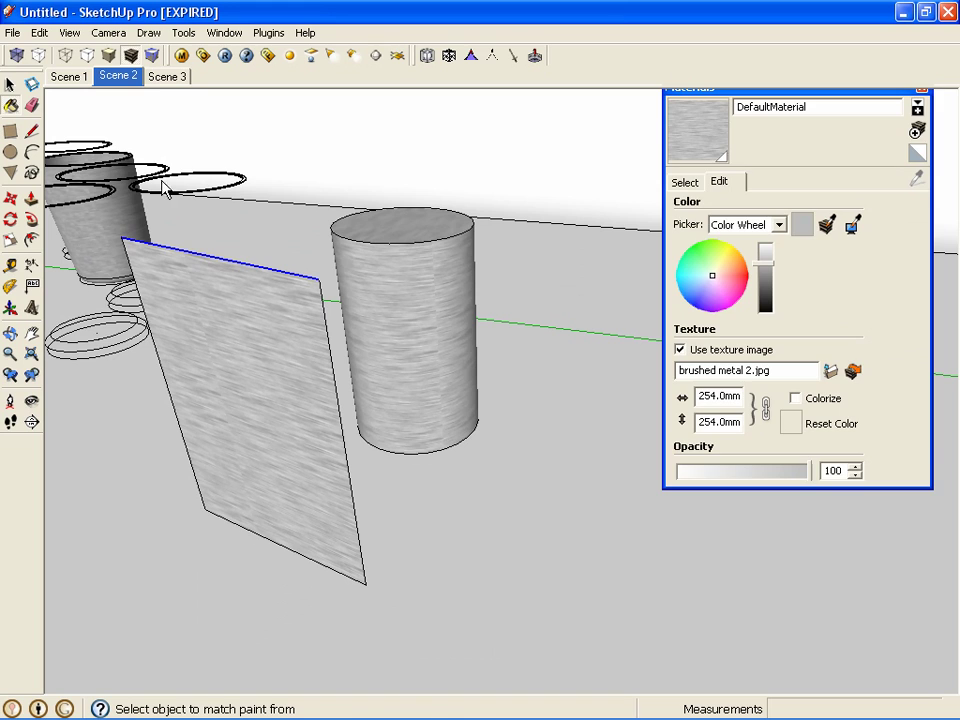
Step: Select the cup-shaped objects behind the textured rectangle and hide them
key("space")
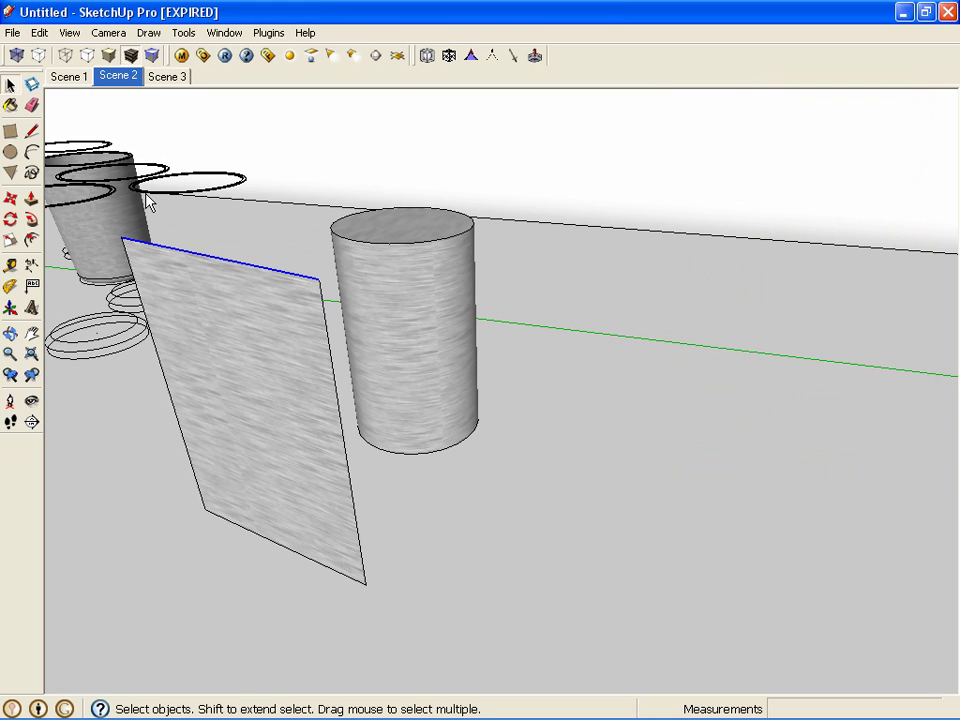
left_click(178, 203)
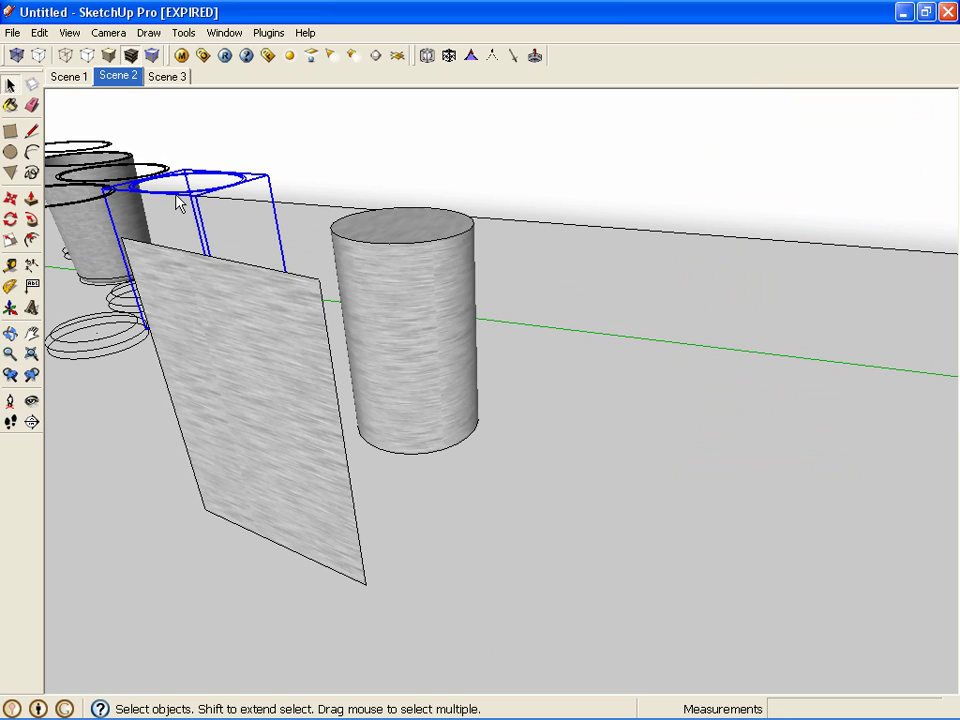
left_click(90, 176, "shift")
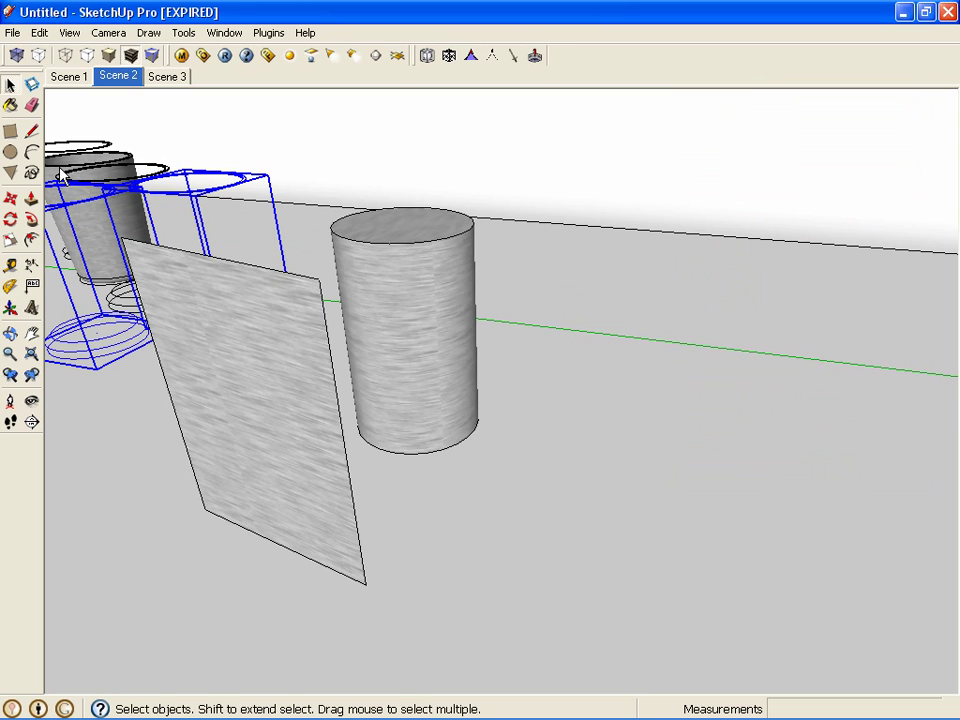
left_click(60, 175, "shift")
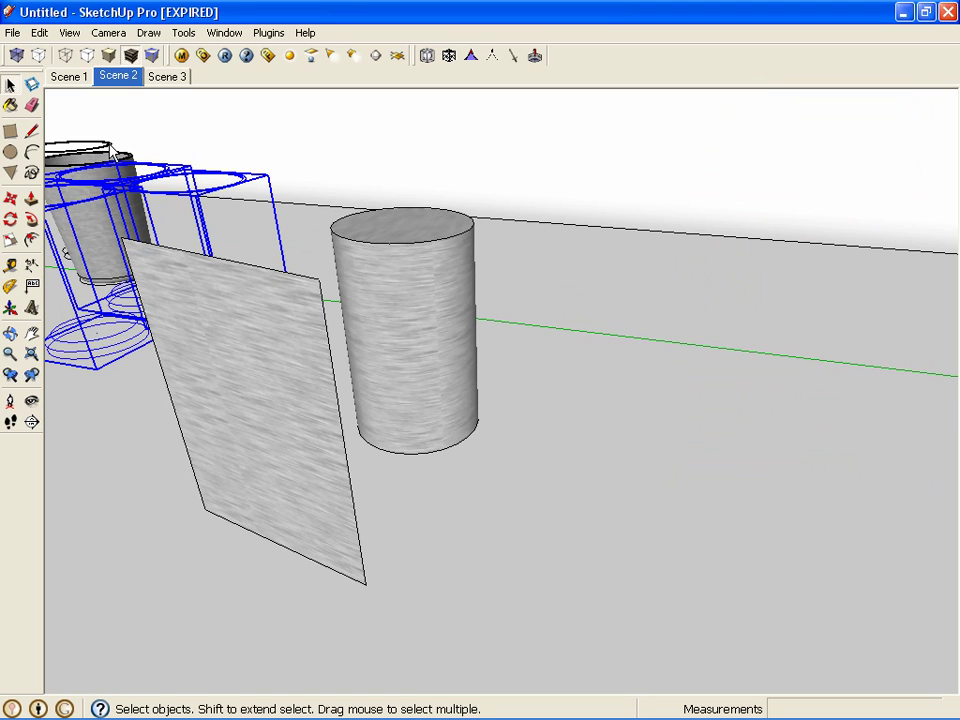
left_click(92, 213, "shift")
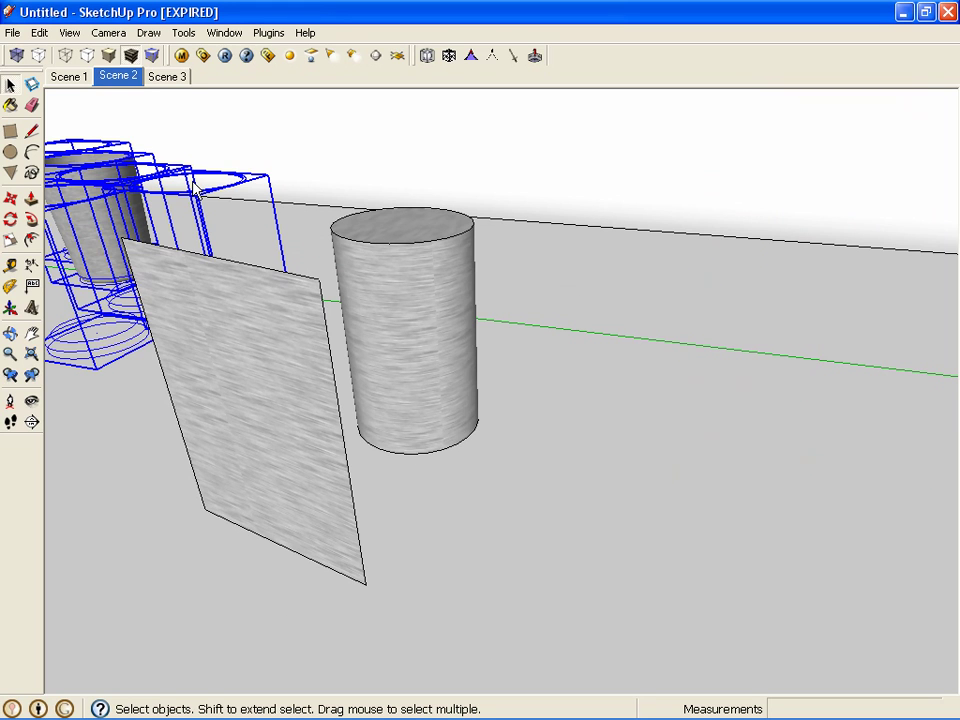
right_click(95, 183)
left_click(122, 220)
Step: Open the Texture options for the brushed-metal rectangular face
key("o")
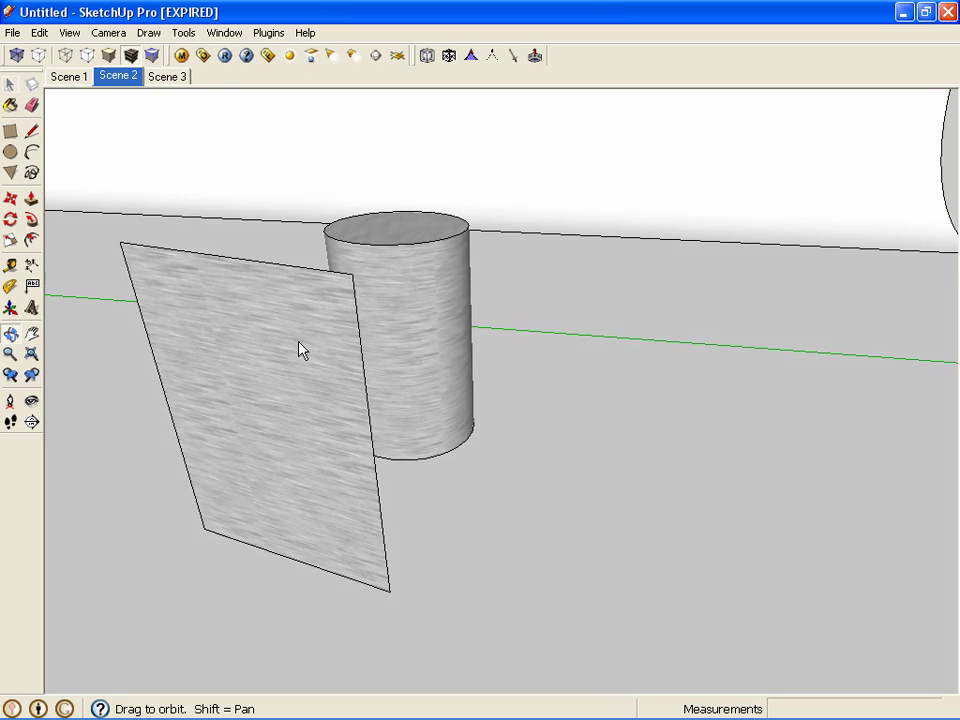
key("space")
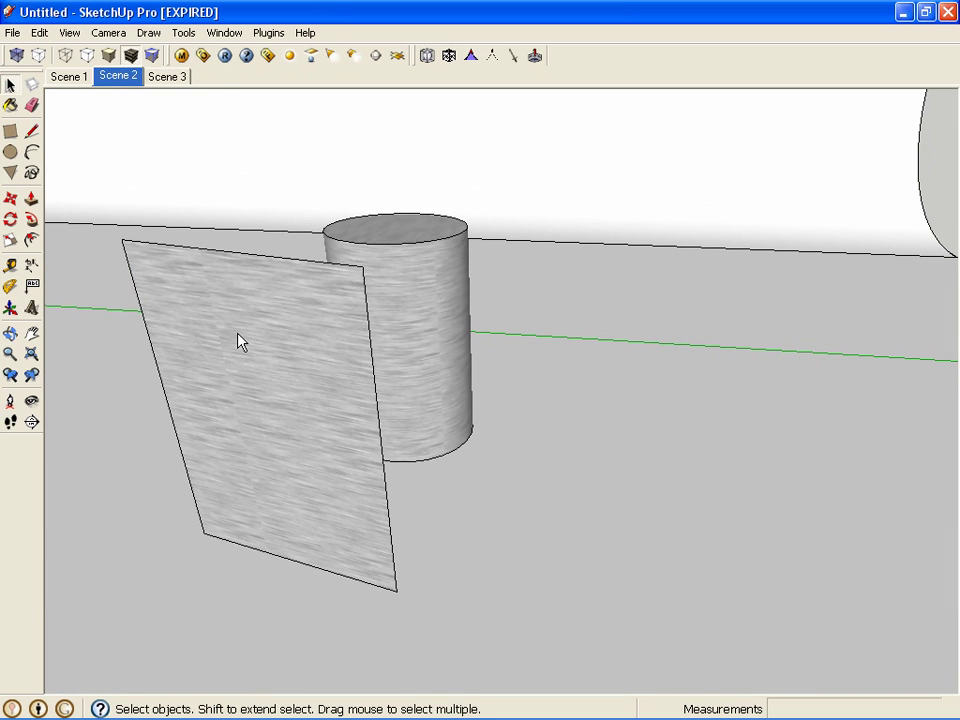
right_click(239, 337)
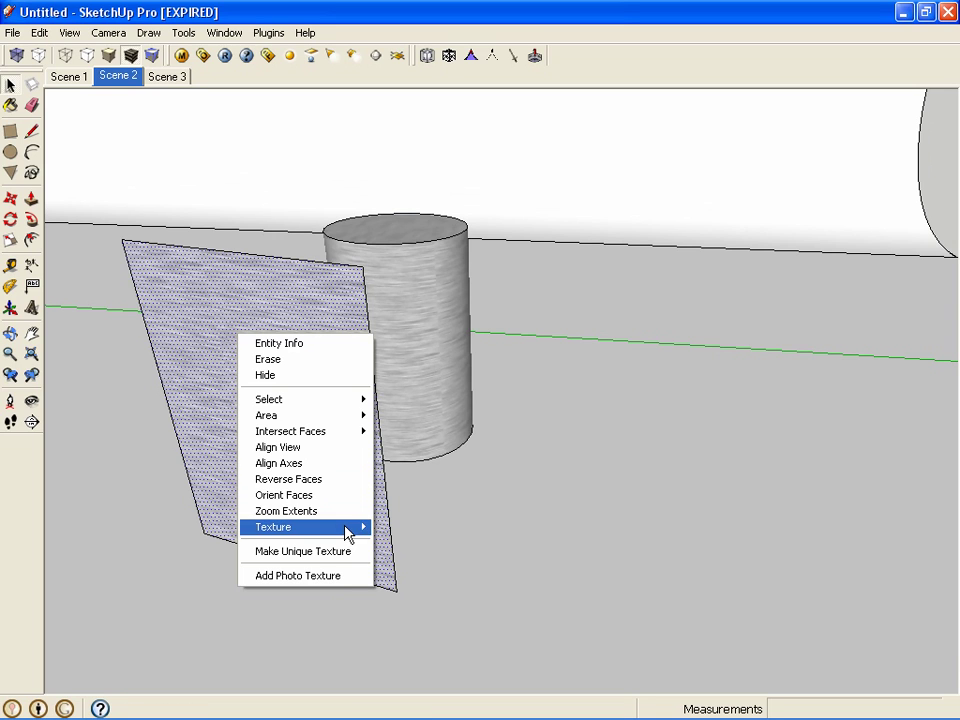
mouse_move(346, 530)
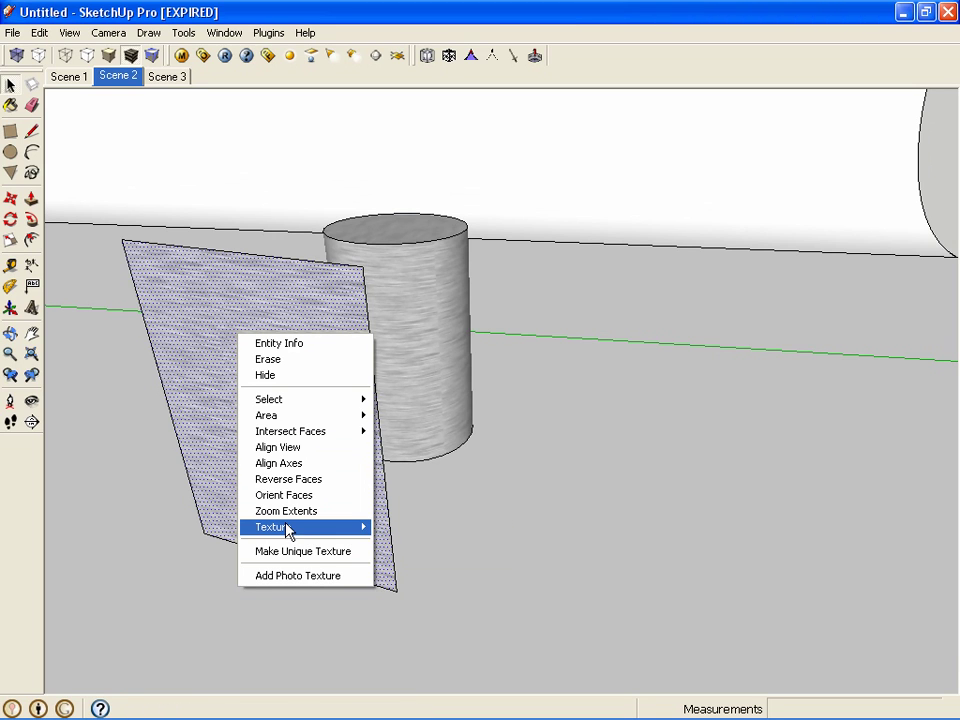